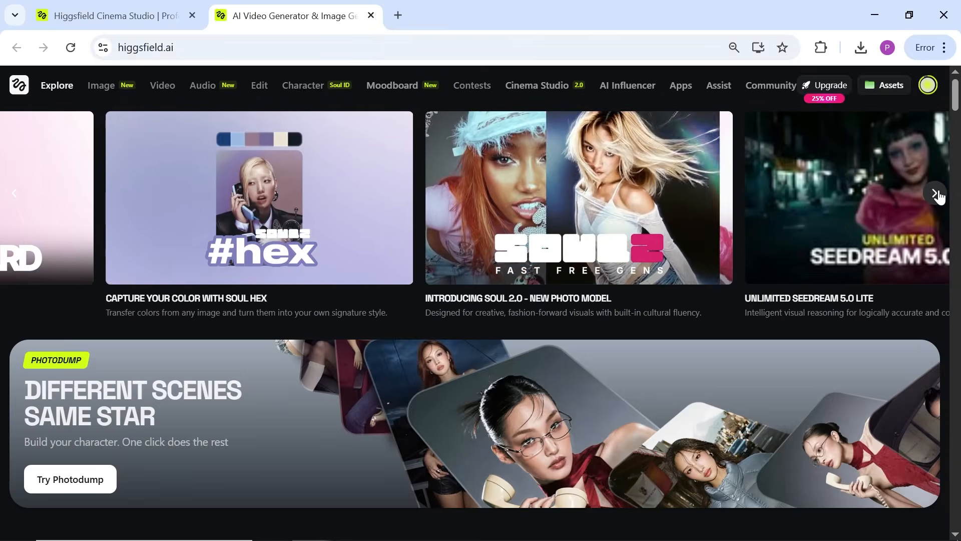
Browse the home page's featured tools, model cards and apps gallery
{"action": "left_click", "coordinate": [935, 193]}
{"action": "left_click", "coordinate": [935, 193]}
{"action": "left_click", "coordinate": [936, 193]}
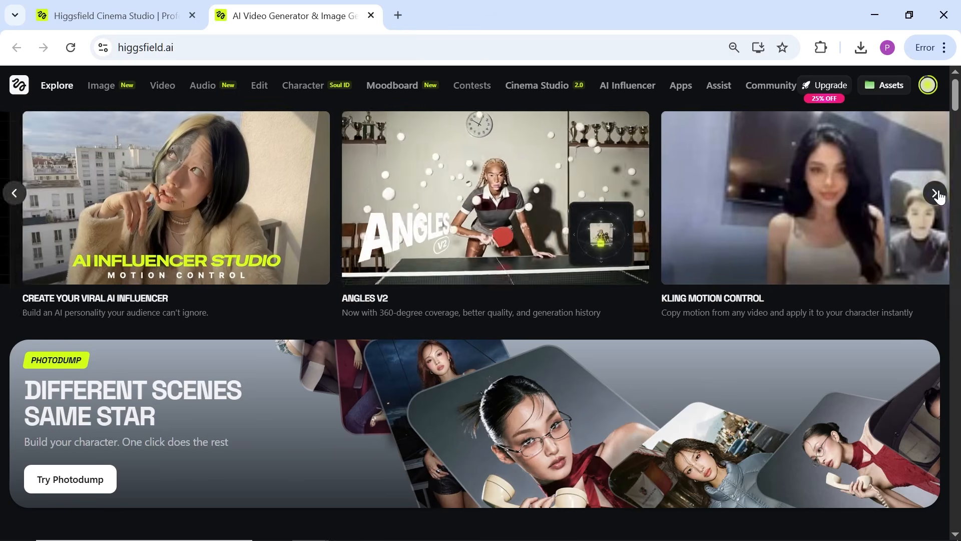
{"action": "left_click", "coordinate": [935, 193]}
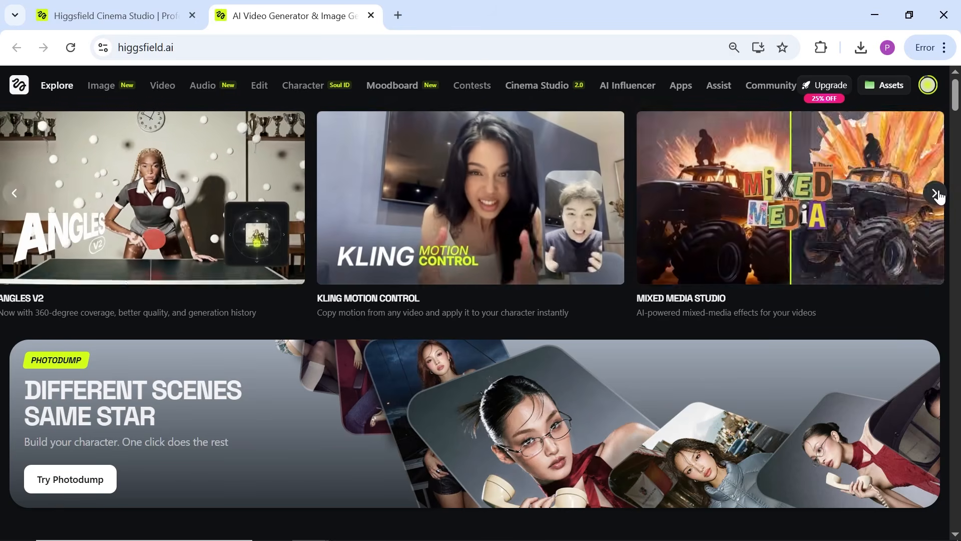
{"action": "left_click", "coordinate": [936, 193]}
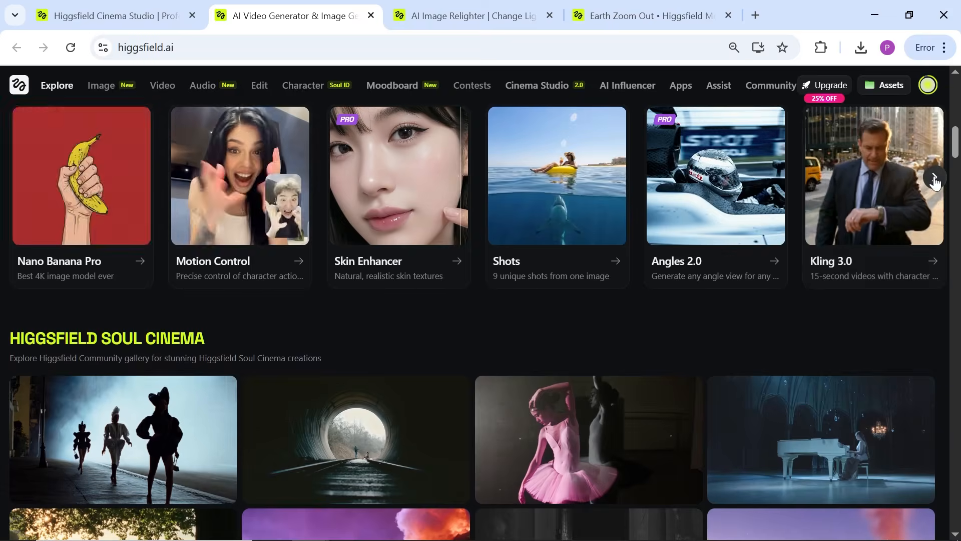
{"action": "left_click", "coordinate": [934, 177]}
{"action": "left_click", "coordinate": [934, 178]}
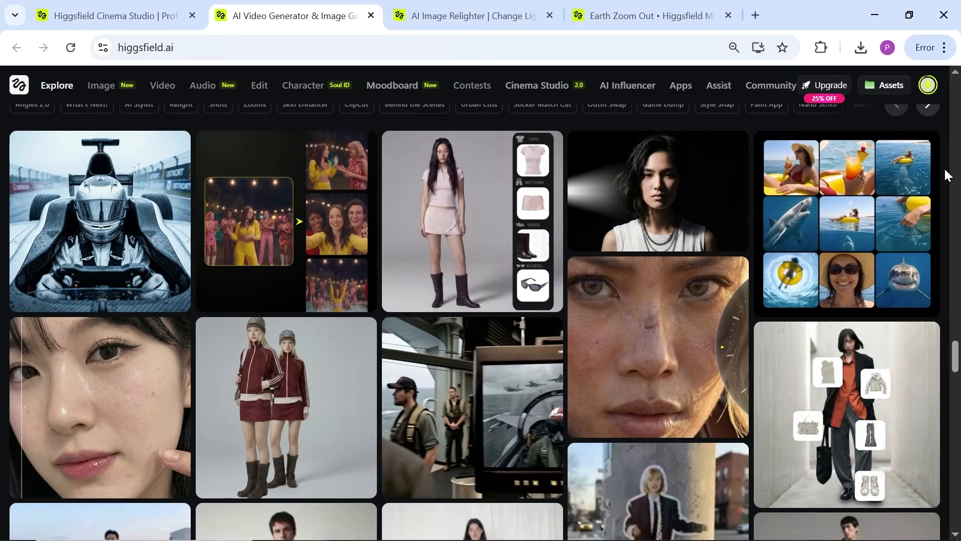
{"action": "scroll", "coordinate": [545, 335], "scroll_direction": "down", "scroll_amount": 10}
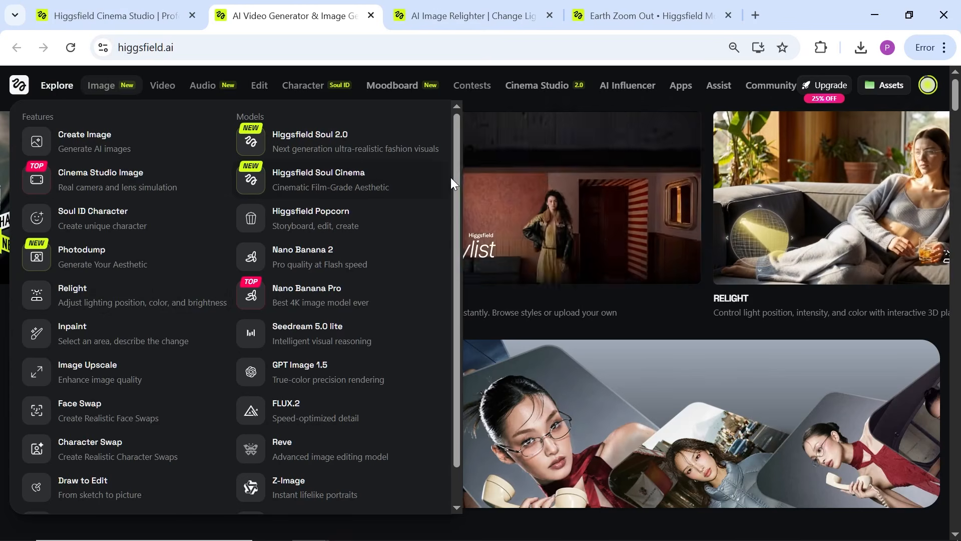
Review the features and models offered for Image, Video, Audio, Edit and Character
{"action": "scroll", "coordinate": [455, 190], "scroll_direction": "down", "scroll_amount": 1}
{"action": "left_click", "coordinate": [159, 88]}
{"action": "mouse_move", "coordinate": [405, 131]}
{"action": "left_mouse_down"}
{"action": "mouse_move", "coordinate": [410, 250]}
{"action": "mouse_move", "coordinate": [409, 139]}
{"action": "left_mouse_up"}
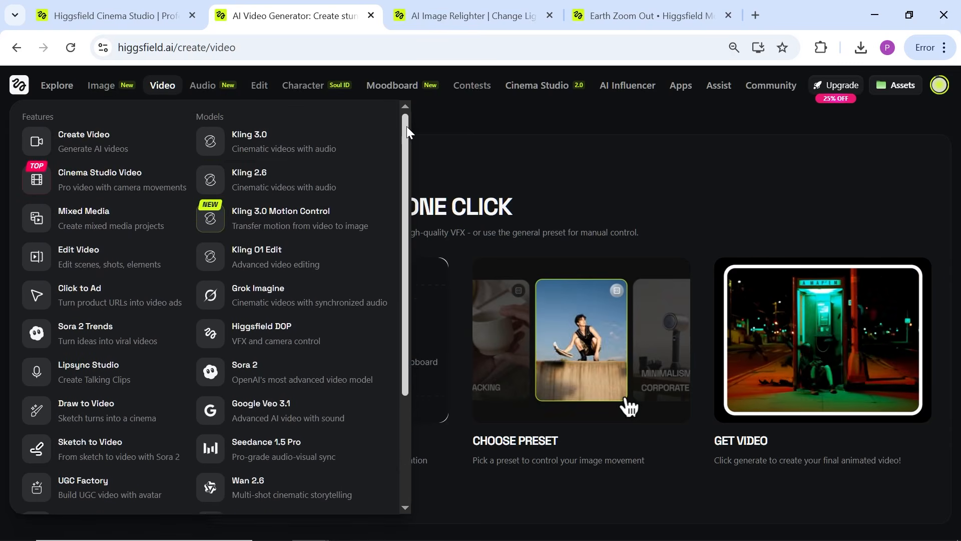
{"action": "mouse_move", "coordinate": [217, 91]}
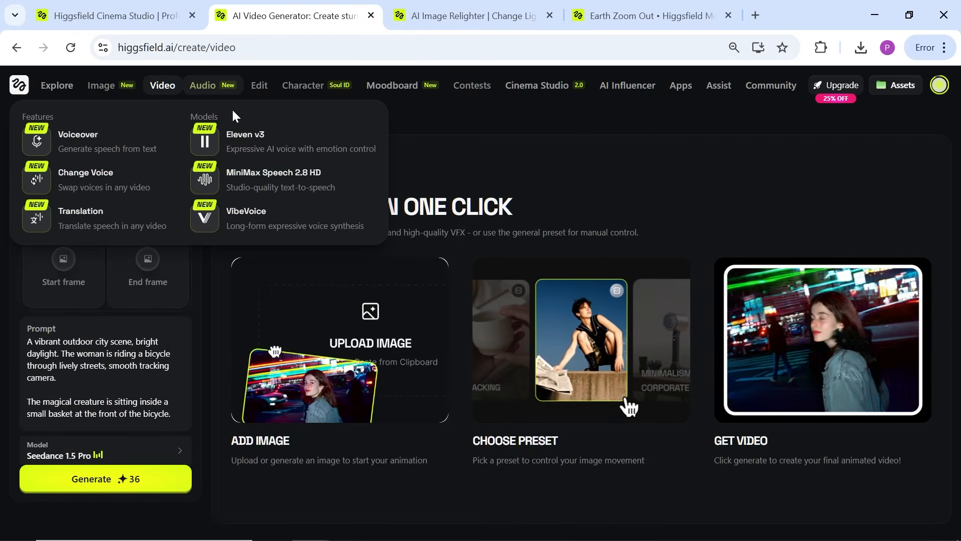
{"action": "mouse_move", "coordinate": [259, 94]}
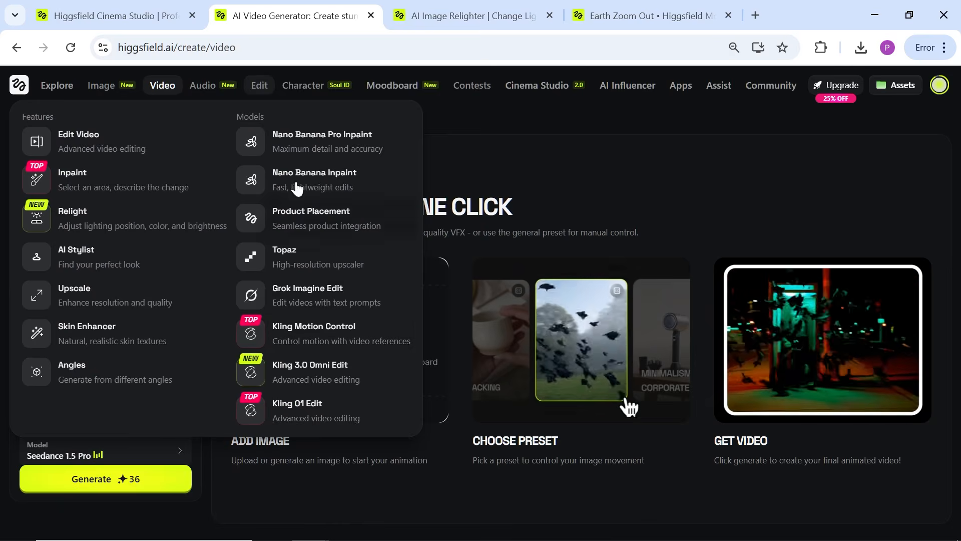
{"action": "mouse_move", "coordinate": [307, 90]}
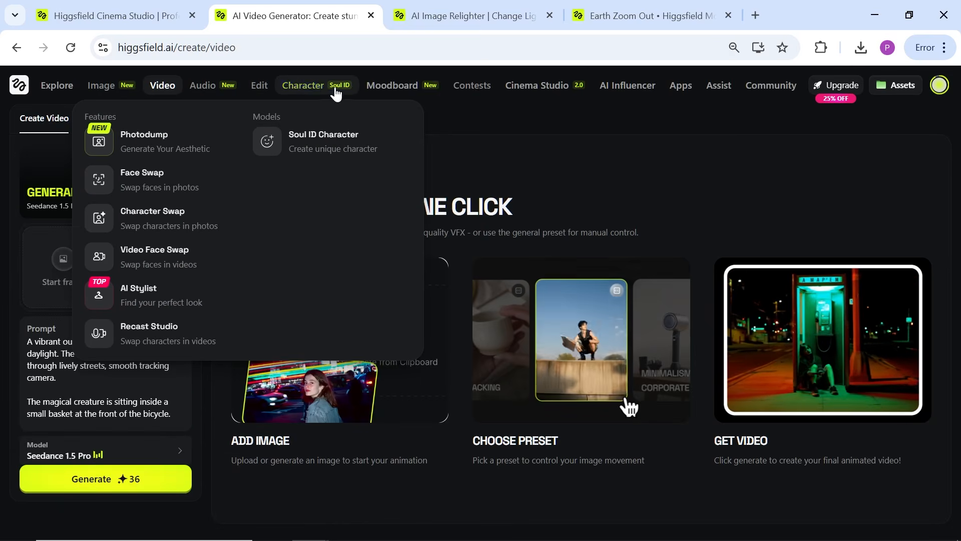
{"action": "mouse_move", "coordinate": [483, 93]}
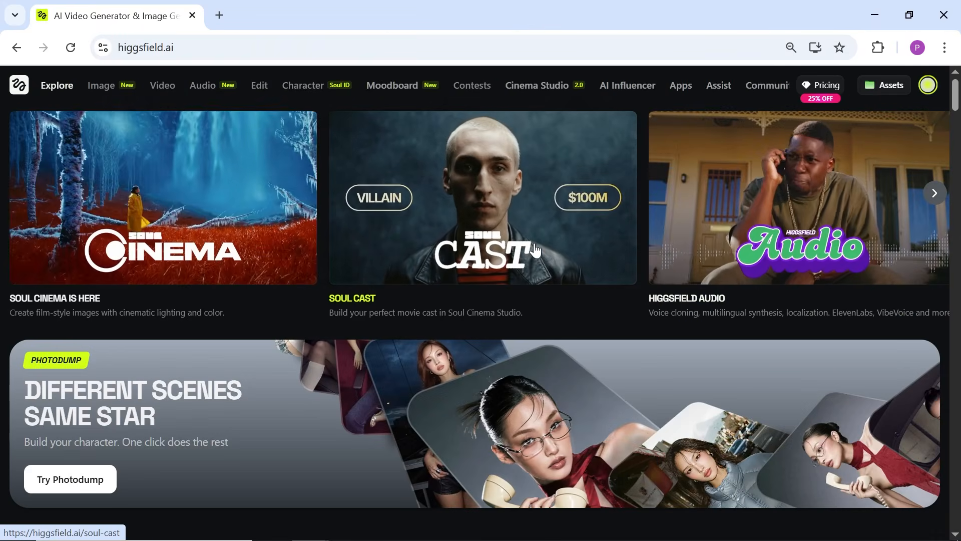
Open Soul Cast from the home page and set the movie genre to Comedy
{"action": "left_click", "coordinate": [506, 211]}
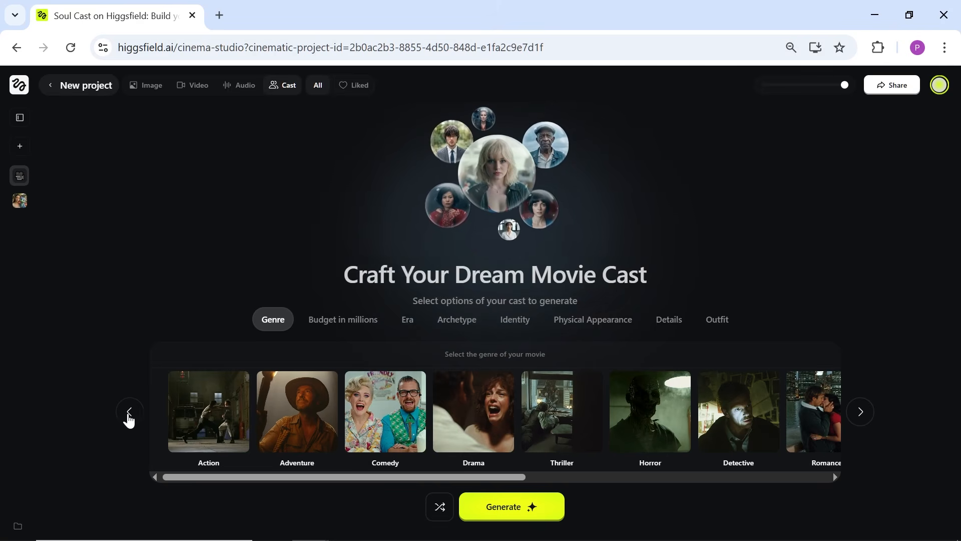
{"action": "left_click_drag", "start_coordinate": [304, 476], "coordinate": [631, 476]}
{"action": "left_click", "coordinate": [788, 437]}
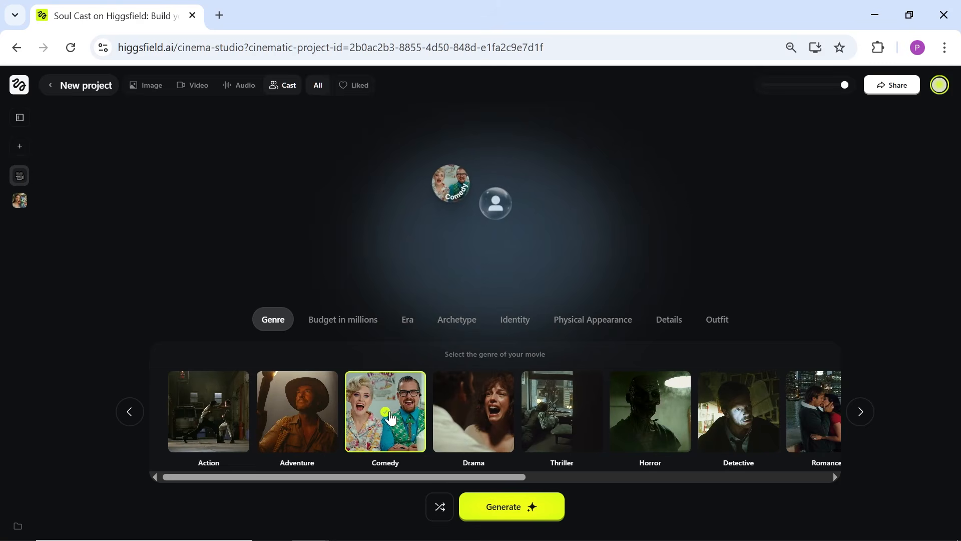
Set the production budget to $200M and the film's era to the 2020s
{"action": "left_click", "coordinate": [345, 321]}
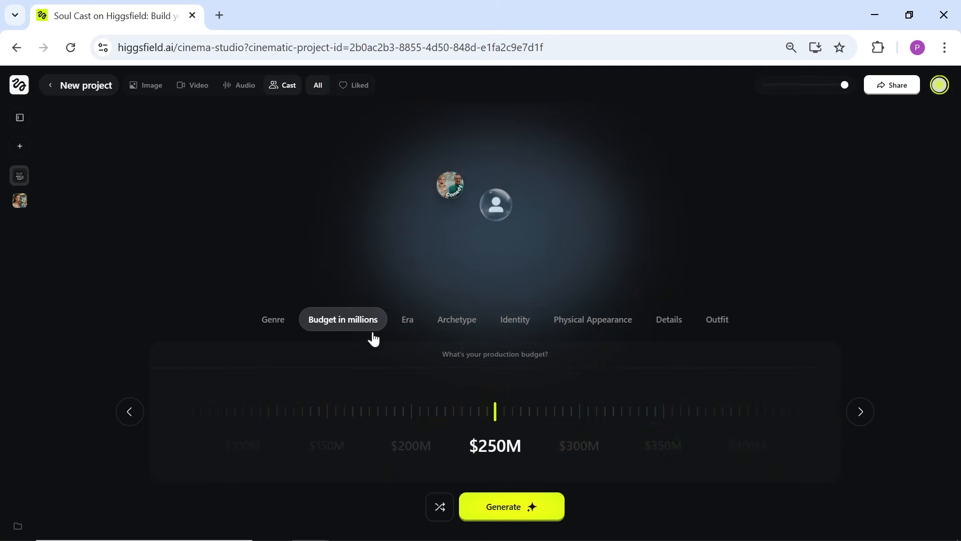
{"action": "left_click_drag", "start_coordinate": [476, 410], "coordinate": [529, 414]}
{"action": "mouse_move", "coordinate": [420, 414]}
{"action": "left_mouse_down"}
{"action": "mouse_move", "coordinate": [805, 417]}
{"action": "mouse_move", "coordinate": [435, 438]}
{"action": "mouse_move", "coordinate": [457, 420]}
{"action": "mouse_move", "coordinate": [659, 419]}
{"action": "mouse_move", "coordinate": [405, 416]}
{"action": "left_mouse_up"}
{"action": "left_click", "coordinate": [408, 327]}
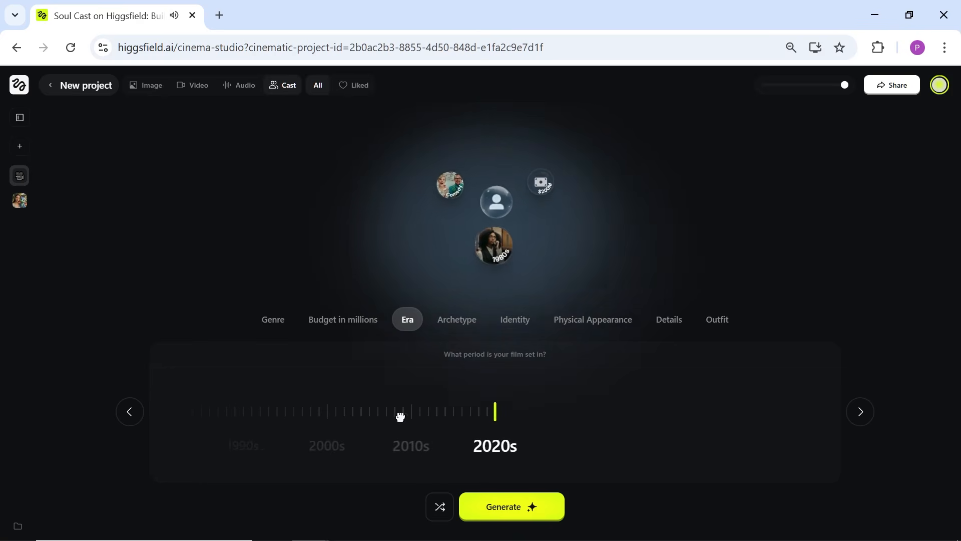
Set the character's archetype to Rebel
{"action": "left_click", "coordinate": [460, 328]}
{"action": "left_click_drag", "start_coordinate": [498, 476], "coordinate": [546, 441]}
{"action": "left_click", "coordinate": [542, 434]}
Define the character's identity as Female, White and 25 years old
{"action": "left_click", "coordinate": [520, 323]}
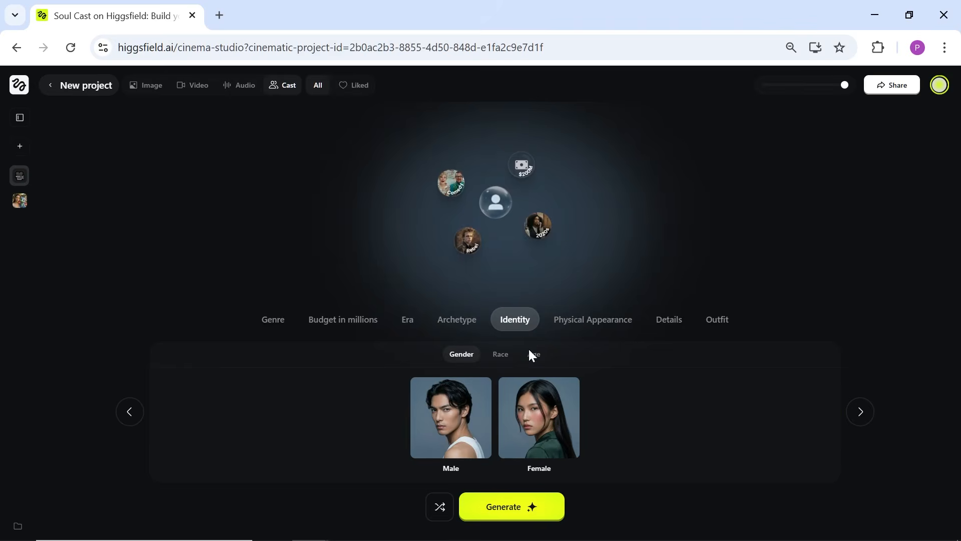
{"action": "left_click", "coordinate": [555, 408]}
{"action": "left_click", "coordinate": [500, 355]}
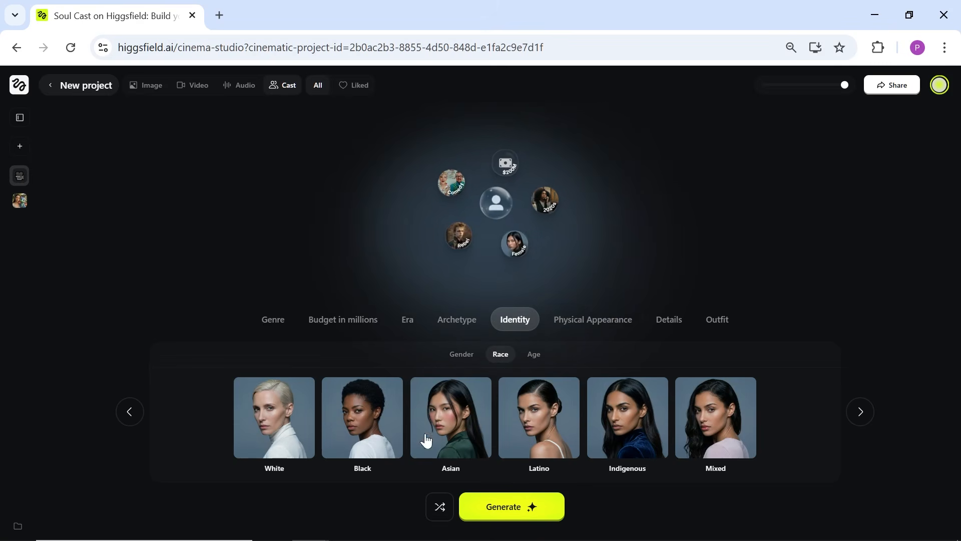
{"action": "left_click", "coordinate": [266, 421]}
{"action": "left_click", "coordinate": [533, 355]}
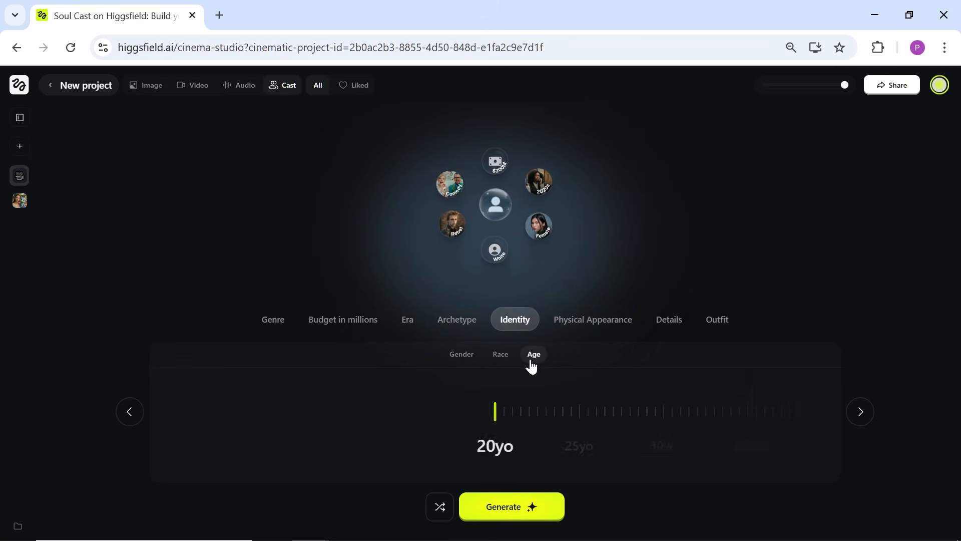
{"action": "left_click_drag", "start_coordinate": [530, 420], "coordinate": [476, 423]}
Give the character an Athletic build, Tall height and Gray eyes
{"action": "left_click", "coordinate": [602, 327]}
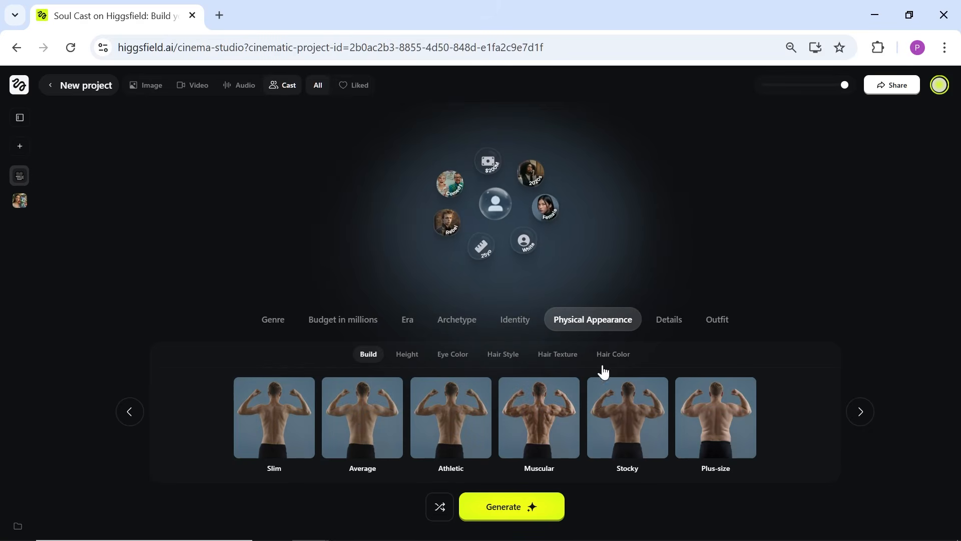
{"action": "left_click", "coordinate": [467, 433]}
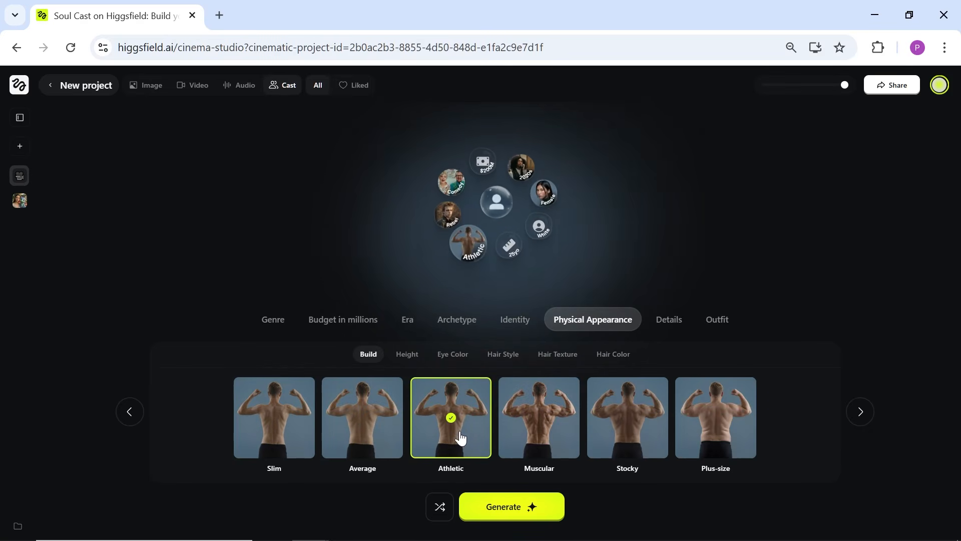
{"action": "left_click", "coordinate": [409, 356]}
{"action": "left_click_drag", "start_coordinate": [598, 419], "coordinate": [354, 420]}
{"action": "left_click", "coordinate": [682, 431]}
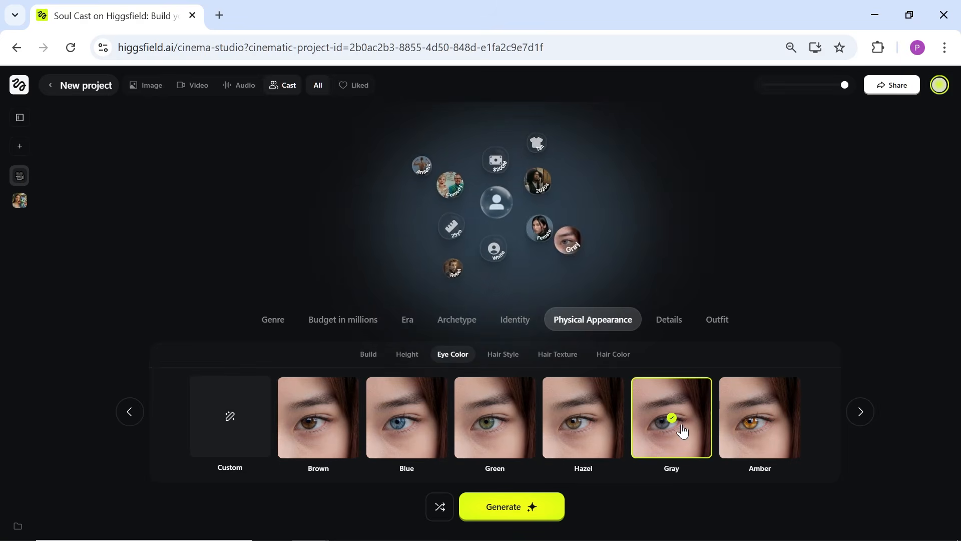
Set the character's hair style to Dreadlocks, hair texture to Wavy and hair color to Gray
{"action": "left_click", "coordinate": [496, 354]}
{"action": "left_click_drag", "start_coordinate": [435, 476], "coordinate": [624, 476]}
{"action": "left_click", "coordinate": [480, 411]}
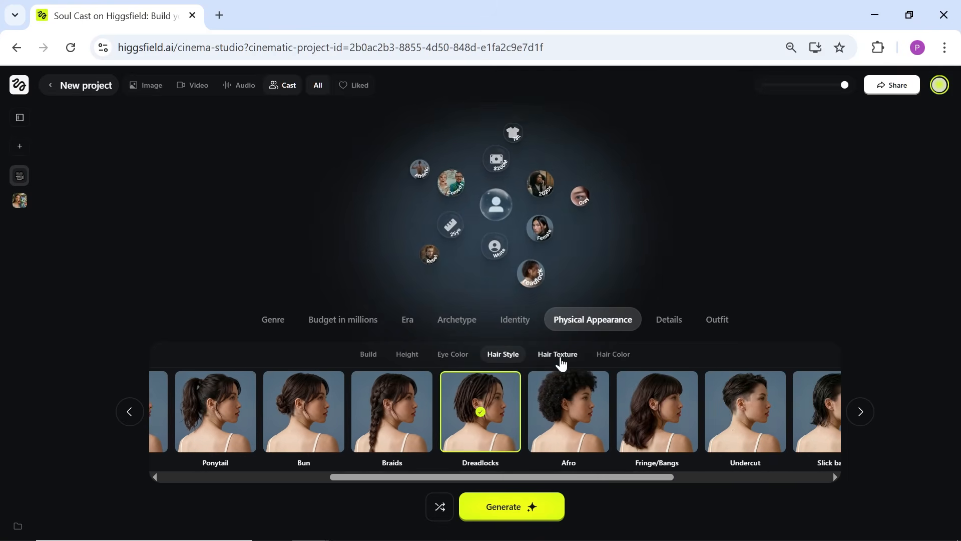
{"action": "left_click", "coordinate": [555, 355]}
{"action": "left_click", "coordinate": [605, 356]}
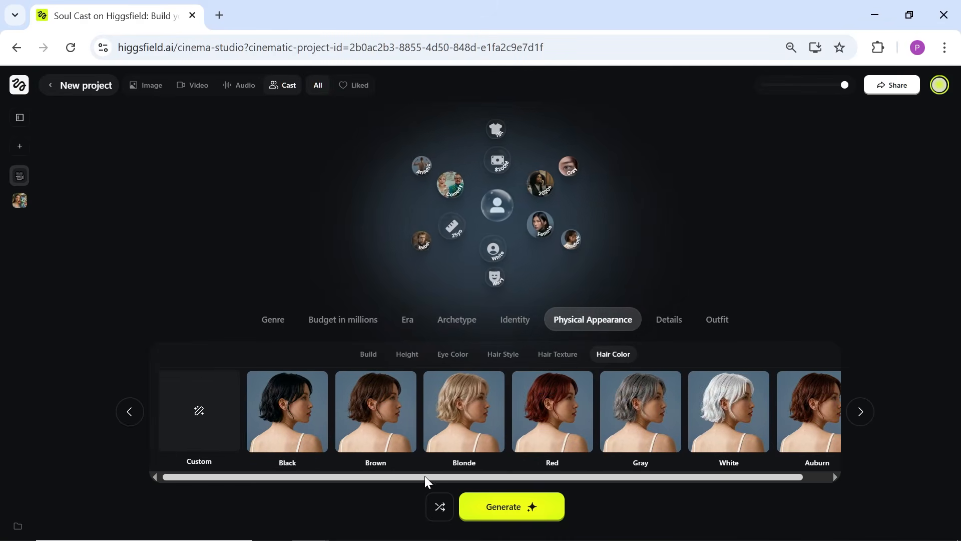
{"action": "left_click_drag", "start_coordinate": [445, 470], "coordinate": [485, 472]}
{"action": "left_click", "coordinate": [623, 425]}
Add Tattoos as the character's extra detail
{"action": "left_click", "coordinate": [679, 322]}
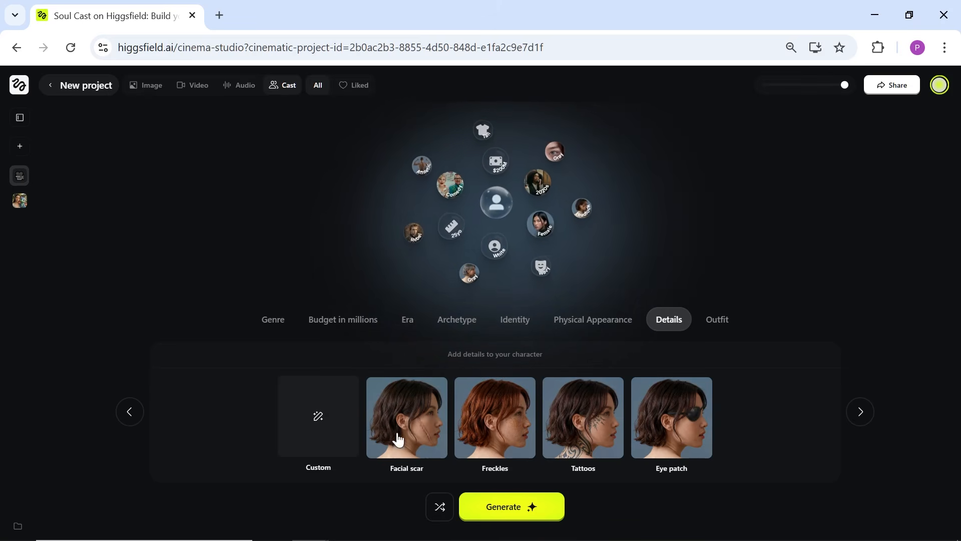
{"action": "left_click", "coordinate": [329, 424]}
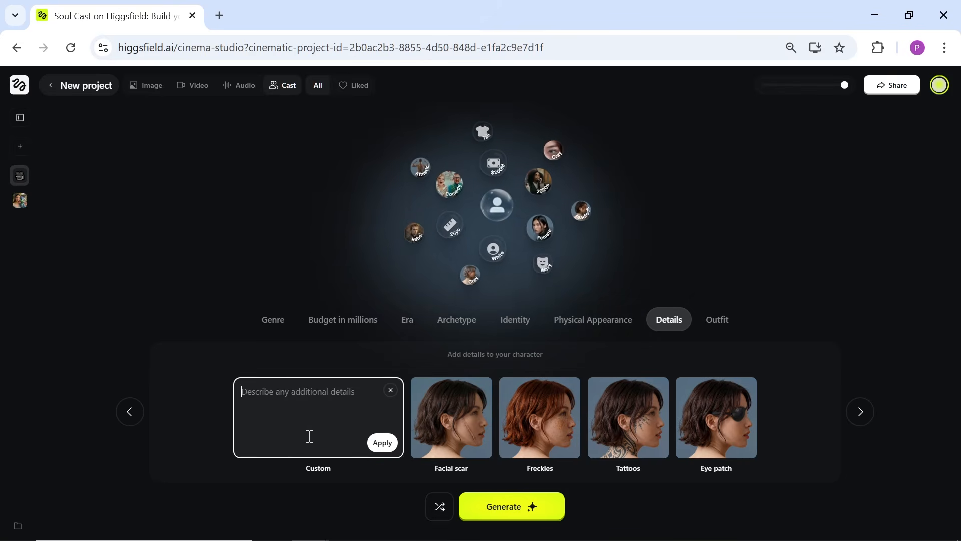
{"action": "left_click", "coordinate": [590, 431]}
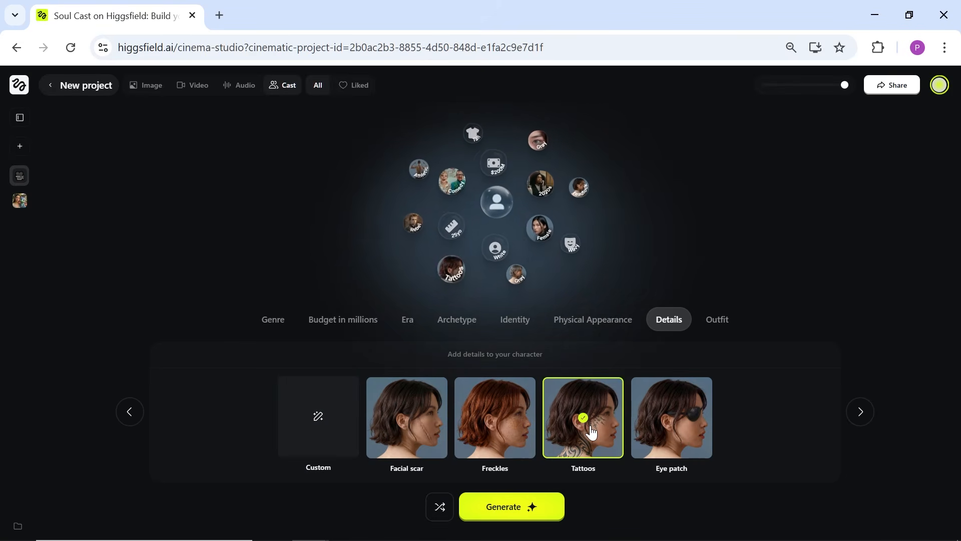
Choose the Punk outfit for the character and generate the cast
{"action": "left_click", "coordinate": [719, 325]}
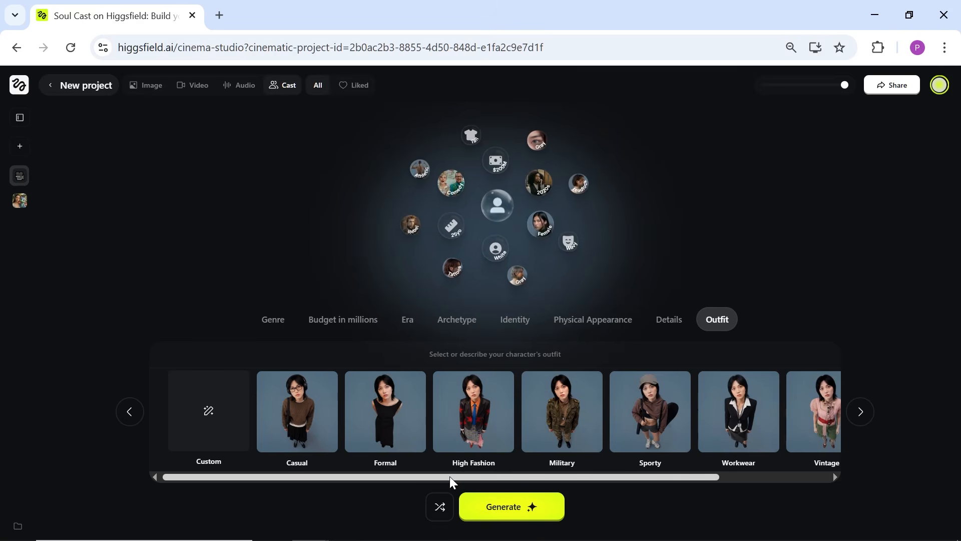
{"action": "left_click_drag", "start_coordinate": [449, 476], "coordinate": [581, 474]}
{"action": "left_click_drag", "start_coordinate": [343, 475], "coordinate": [386, 478]}
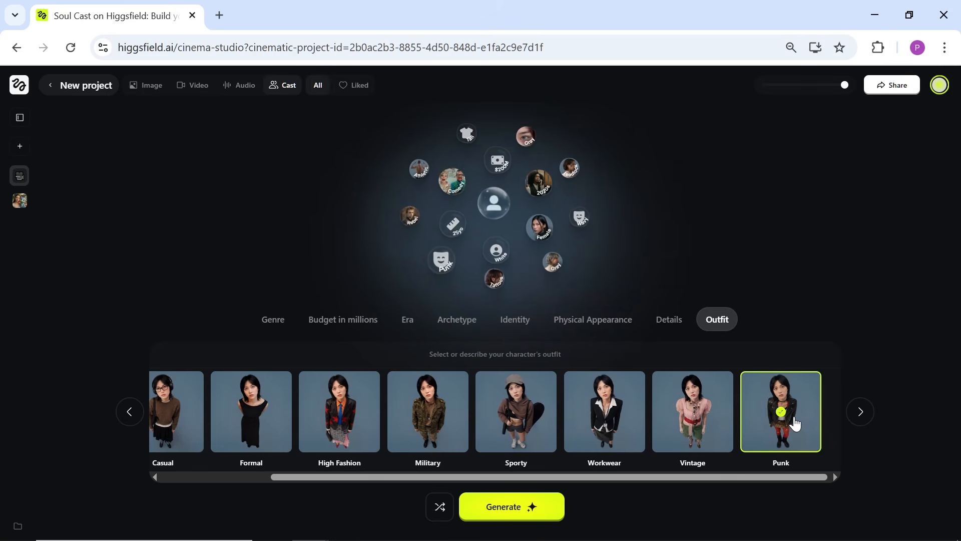
{"action": "left_click", "coordinate": [525, 506]}
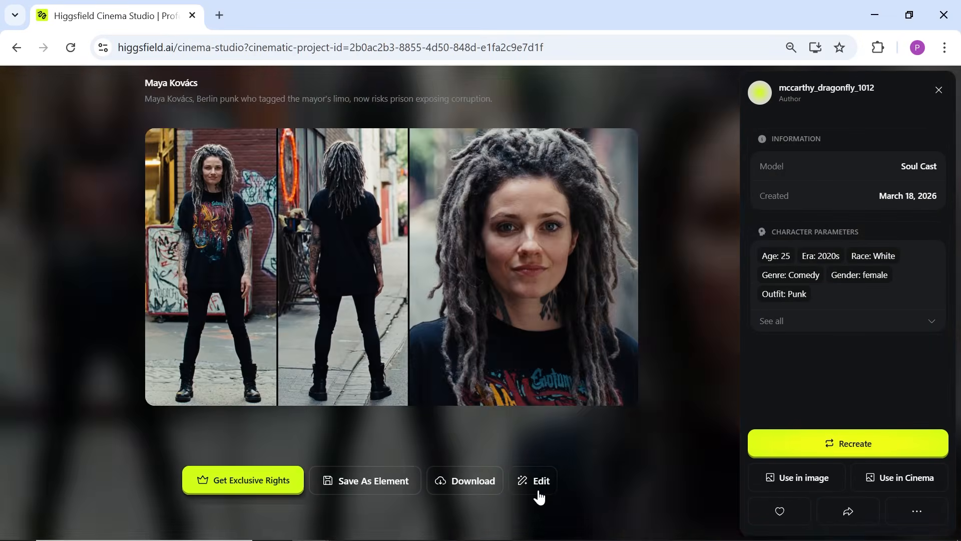
Generate another batch of cast characters with the same parameters
{"action": "left_click", "coordinate": [536, 490]}
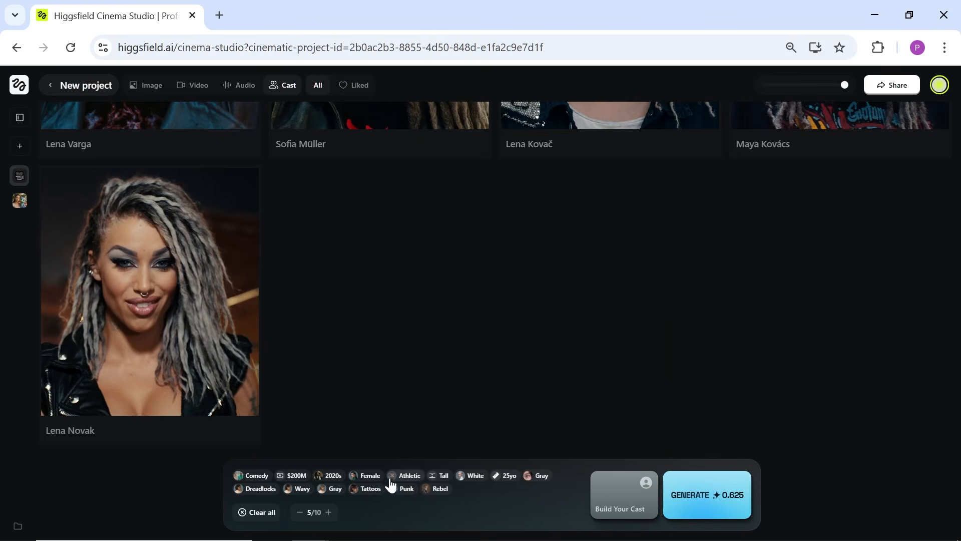
{"action": "left_click", "coordinate": [721, 506]}
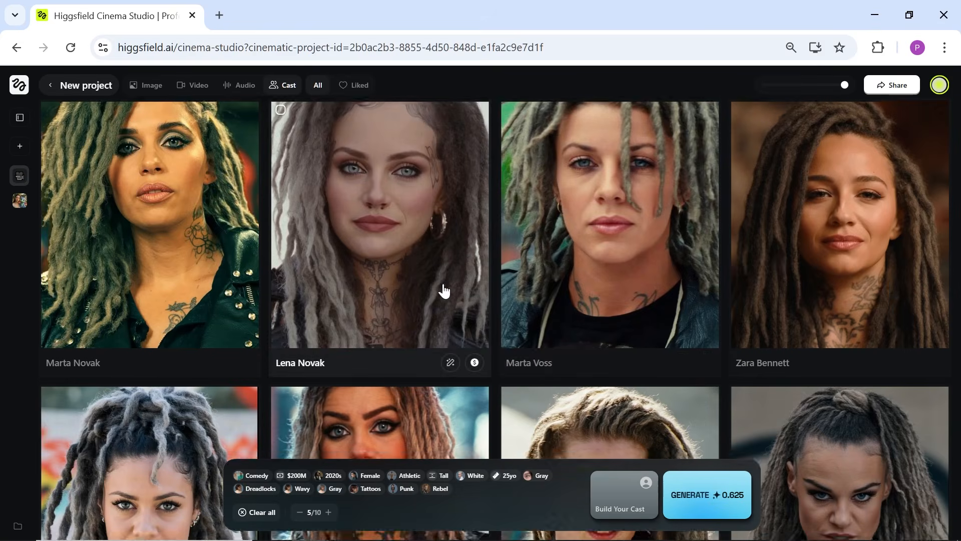
Edit the brown-dreadlocked character with the prompt "She must wear a cropped top under the jacket and punk shorts, make her outfit a bit vibrant."
{"action": "left_click", "coordinate": [840, 270]}
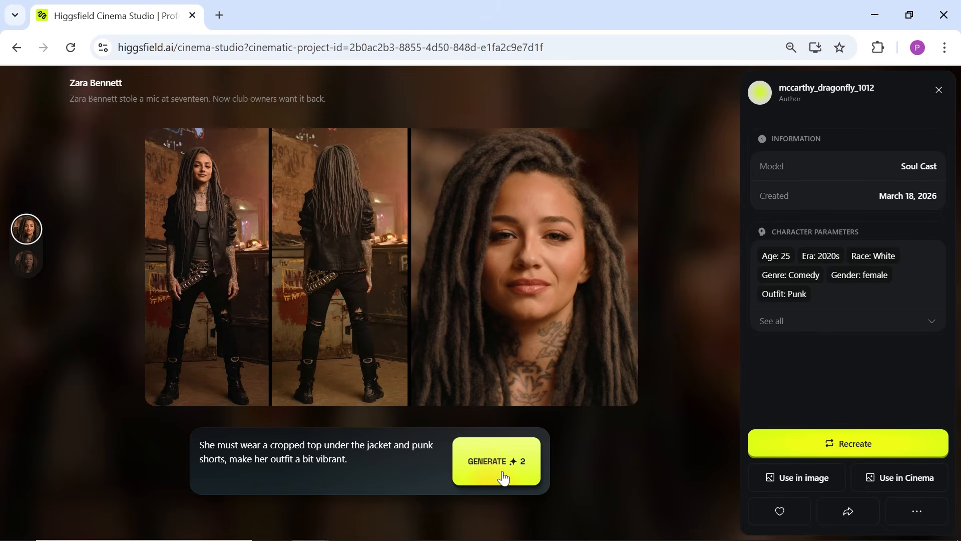
{"action": "left_click", "coordinate": [502, 477]}
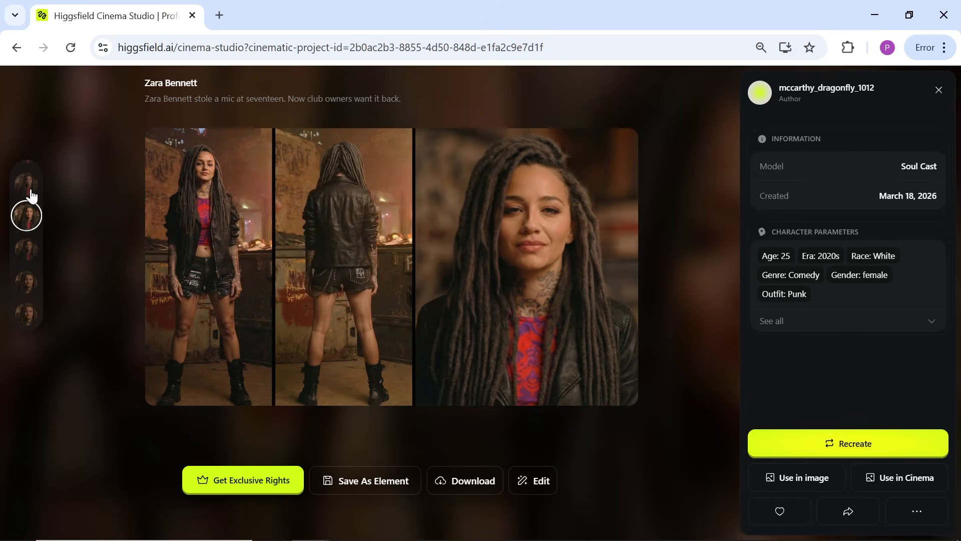
Compare the edited versions of the character and enlarge the one at the top of the version history
{"action": "left_click", "coordinate": [29, 230]}
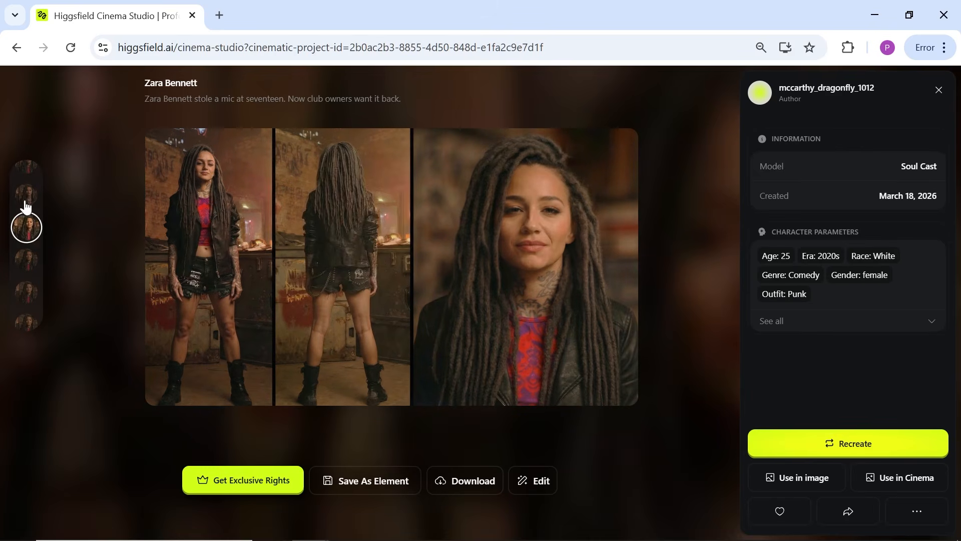
{"action": "left_click", "coordinate": [26, 191]}
{"action": "left_click", "coordinate": [28, 175]}
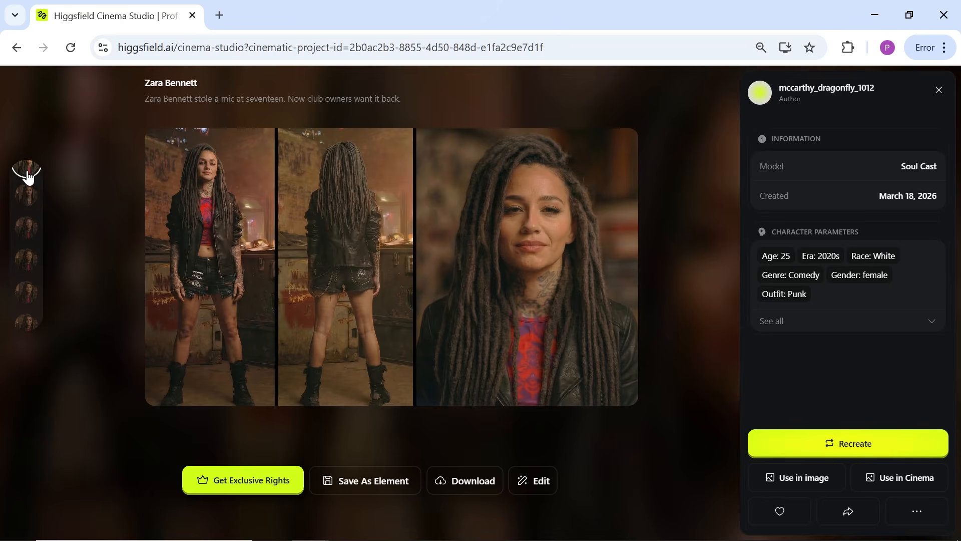
{"action": "left_click", "coordinate": [423, 244]}
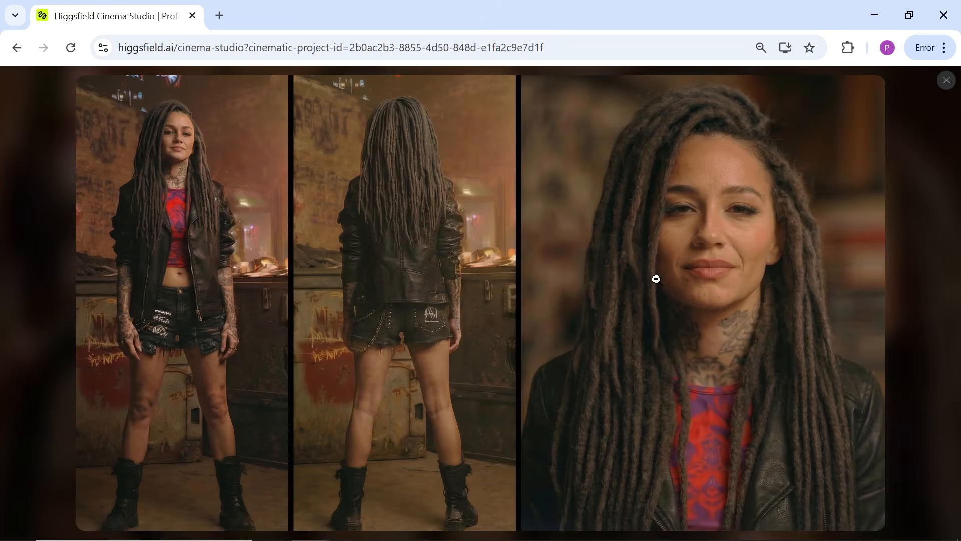
{"action": "key", "text": "Escape"}
{"action": "left_click", "coordinate": [901, 479]}
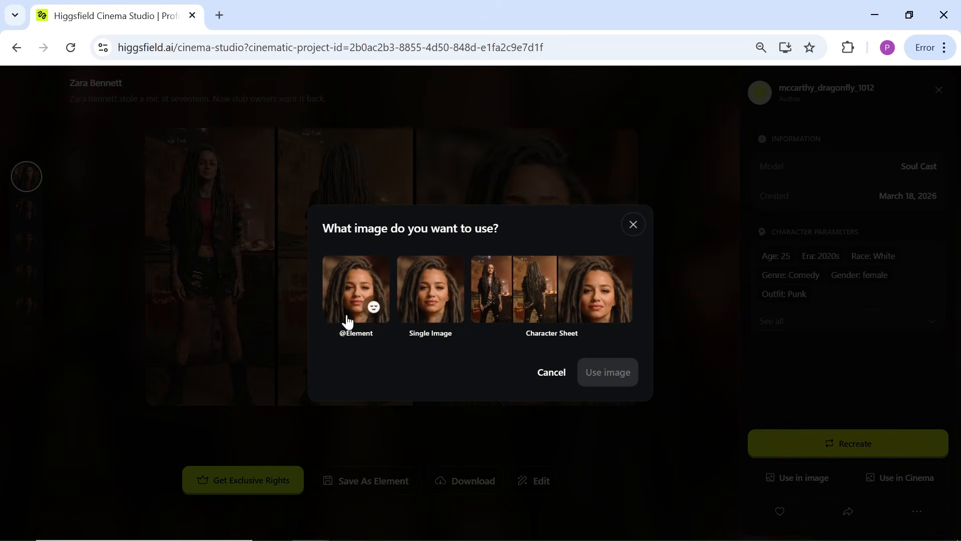
{"action": "left_click", "coordinate": [358, 296]}
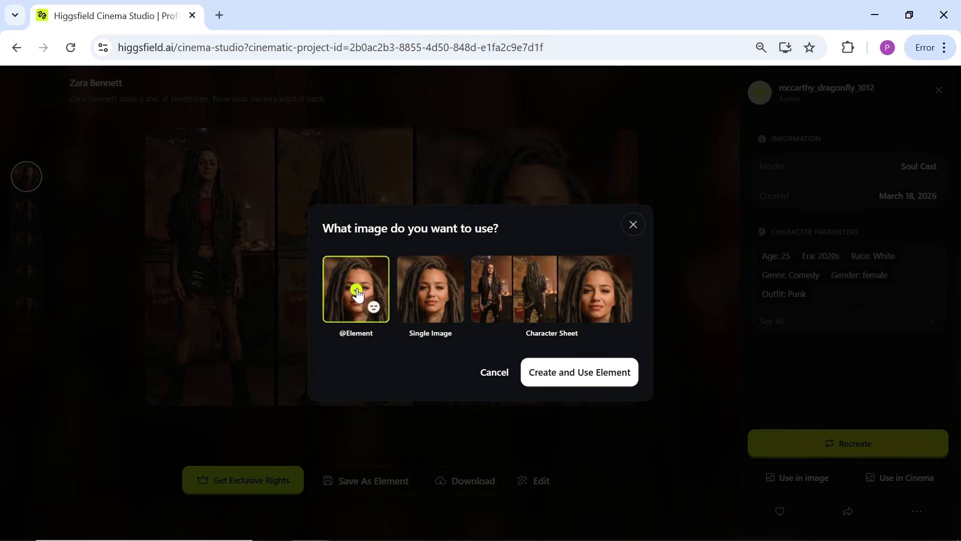
{"action": "left_click", "coordinate": [576, 389]}
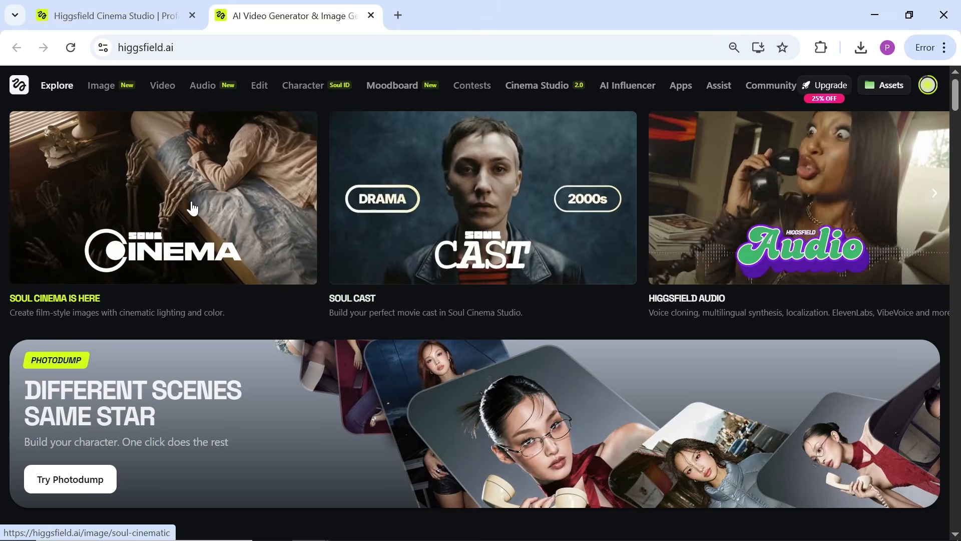
Open Soul Cinema and generate the custom character Rebel Riff Queen from 16 photos uploaded from the device
{"action": "left_click", "coordinate": [163, 206]}
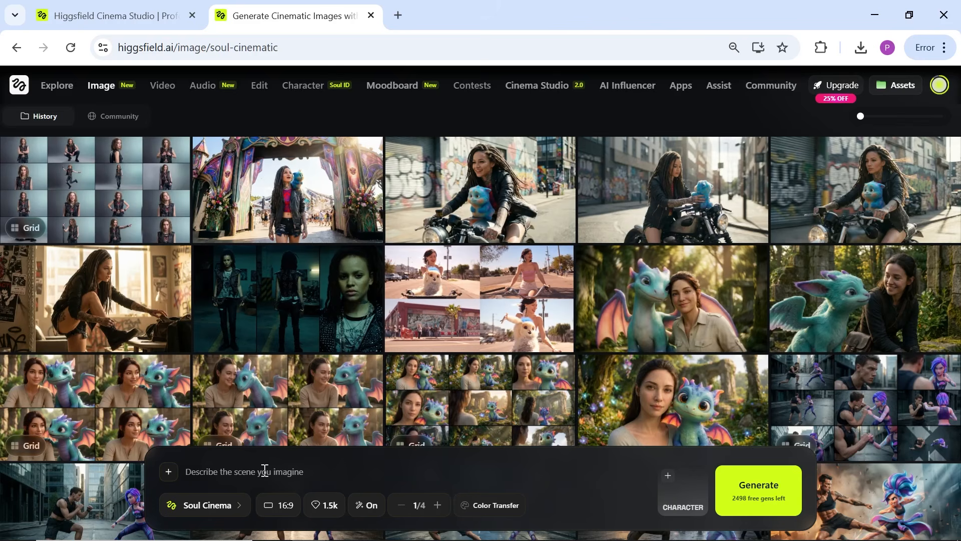
{"action": "left_click", "coordinate": [676, 506]}
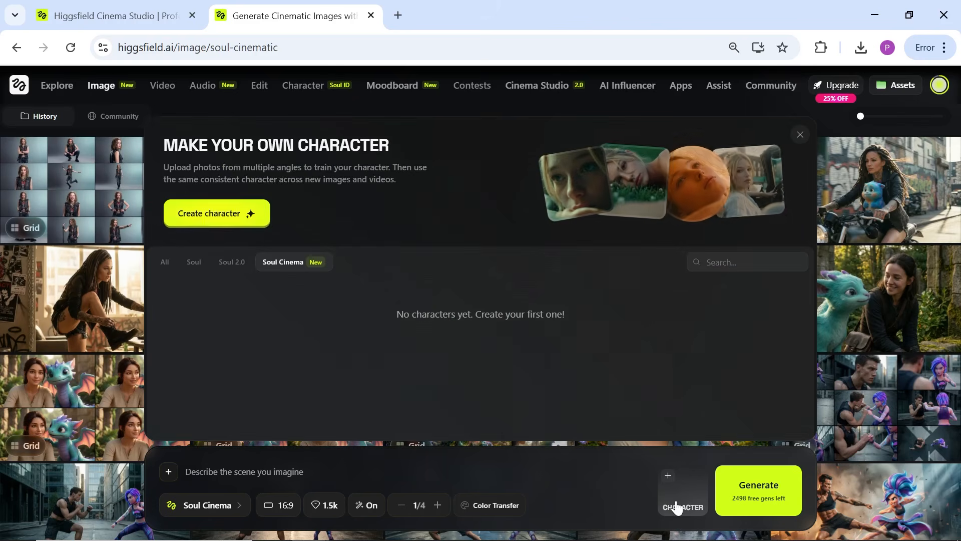
{"action": "left_click", "coordinate": [235, 214]}
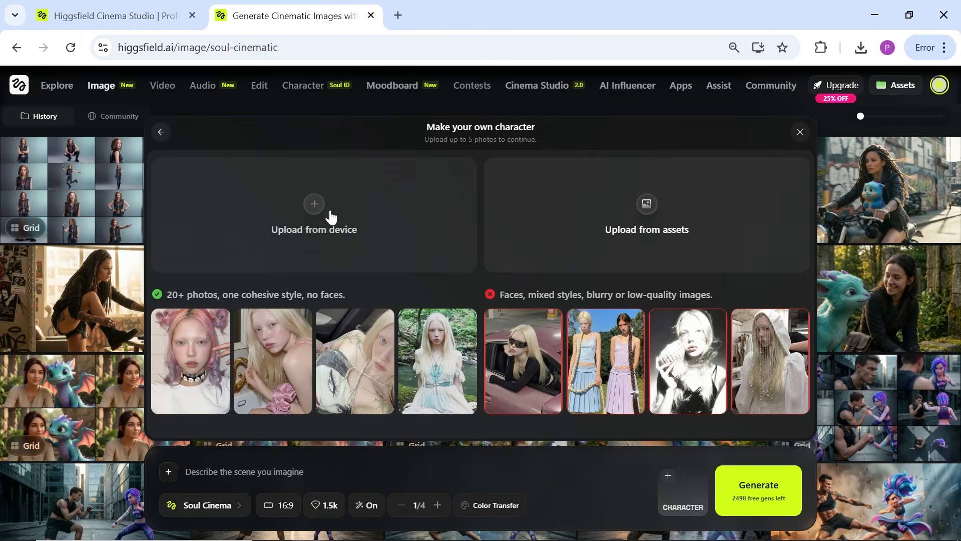
{"action": "left_click", "coordinate": [317, 213]}
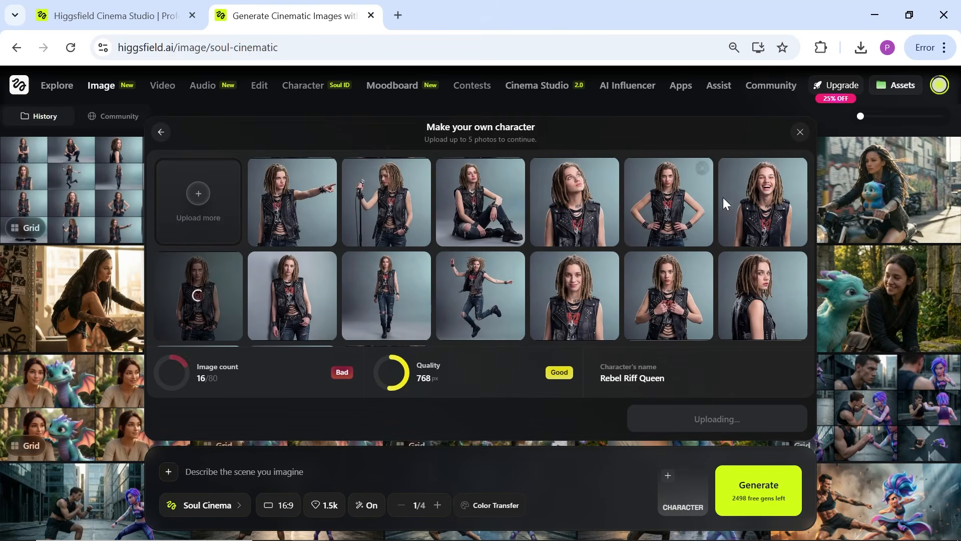
{"action": "scroll", "coordinate": [741, 204], "scroll_direction": "down", "scroll_amount": 2}
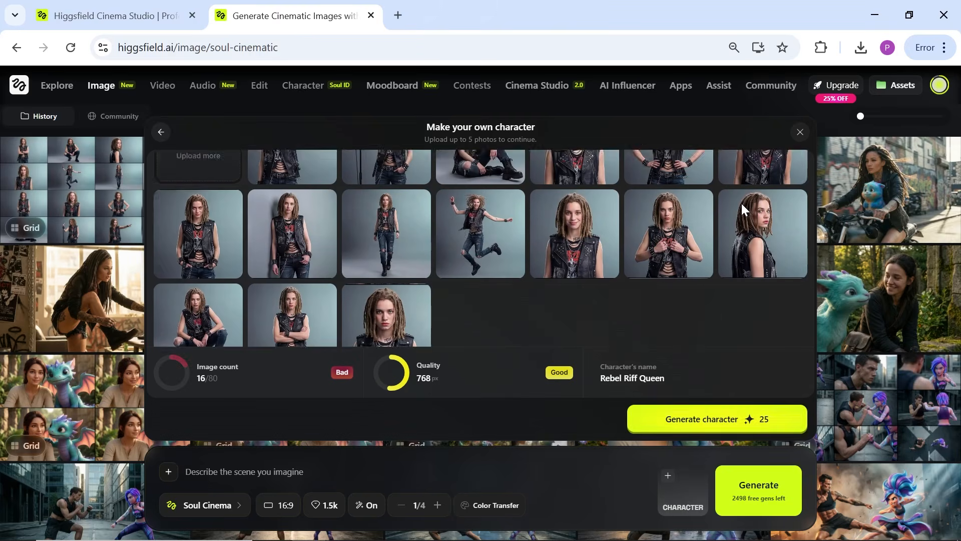
{"action": "left_click", "coordinate": [725, 421]}
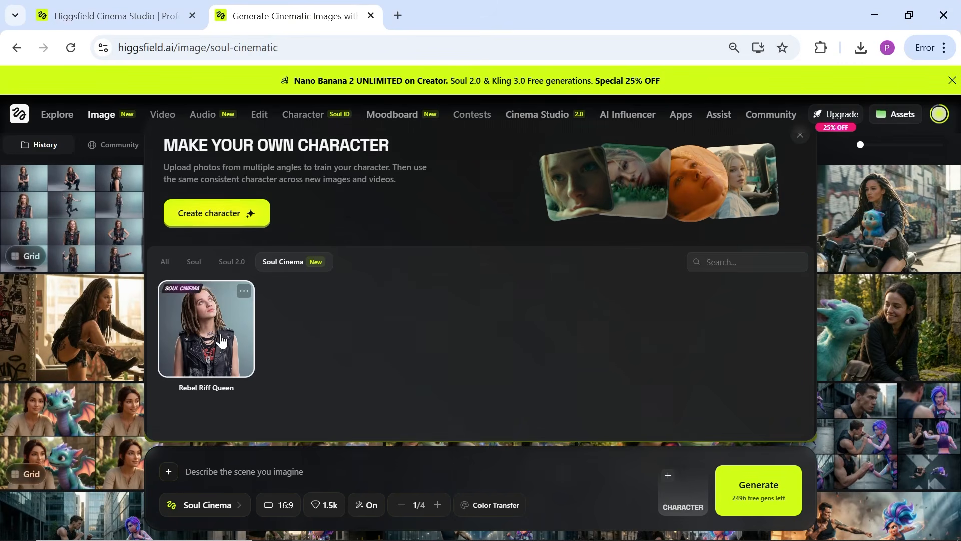
Select the Rebel Riff Queen character and enter a prompt for a punk style young woman sitting on a messy couch at home in natural window light
{"action": "left_click", "coordinate": [220, 340]}
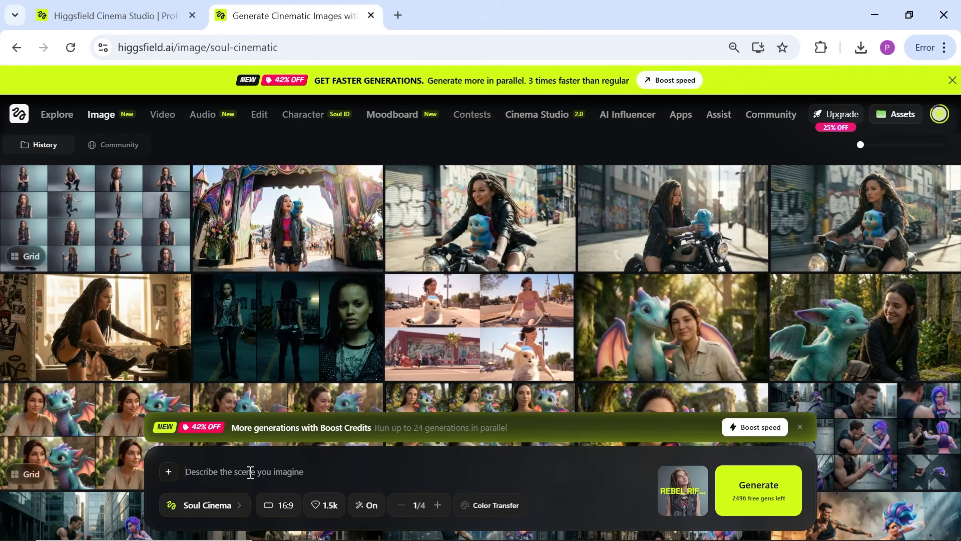
{"action": "right_click", "coordinate": [250, 472]}
{"action": "left_click", "coordinate": [310, 270]}
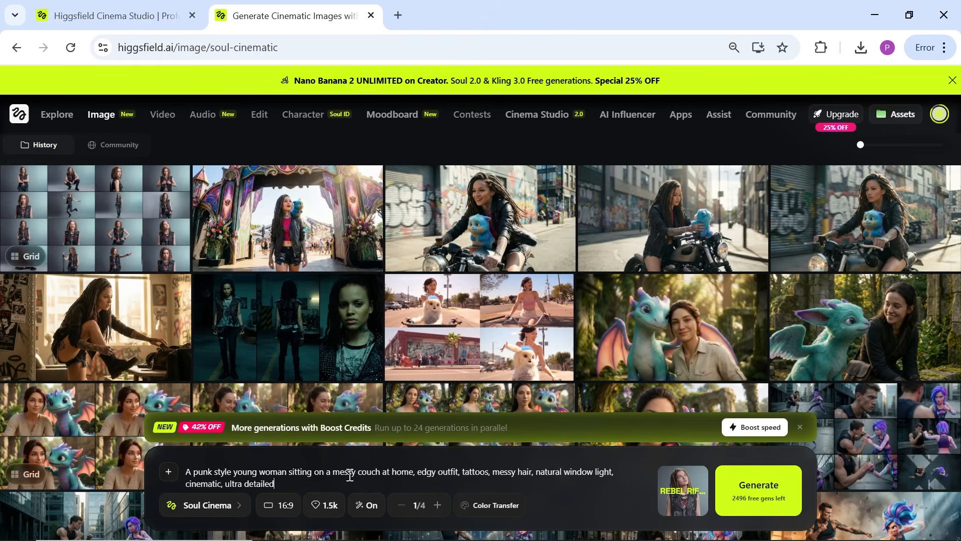
Apply the Urban Sunset Vibes color transfer to the couch scene and generate the image
{"action": "left_click", "coordinate": [469, 515]}
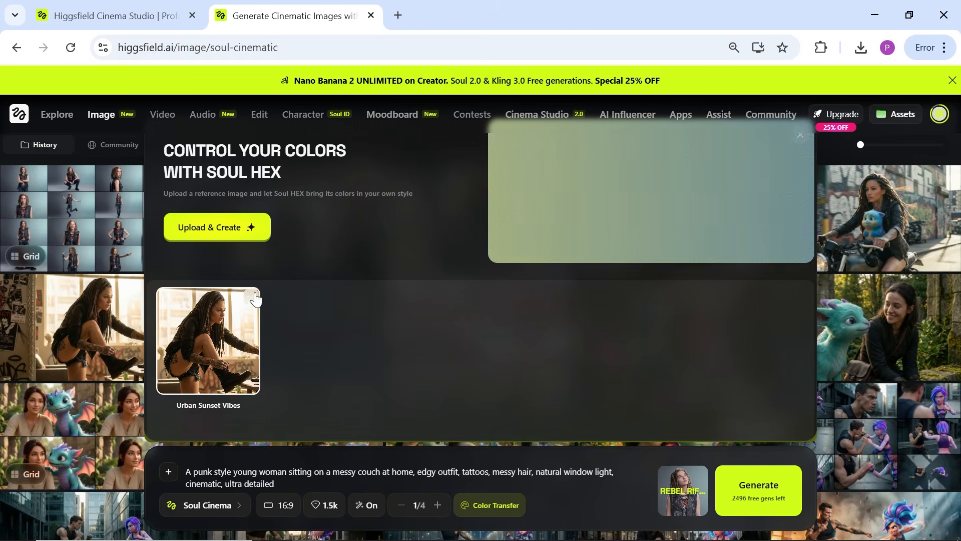
{"action": "left_click", "coordinate": [240, 326]}
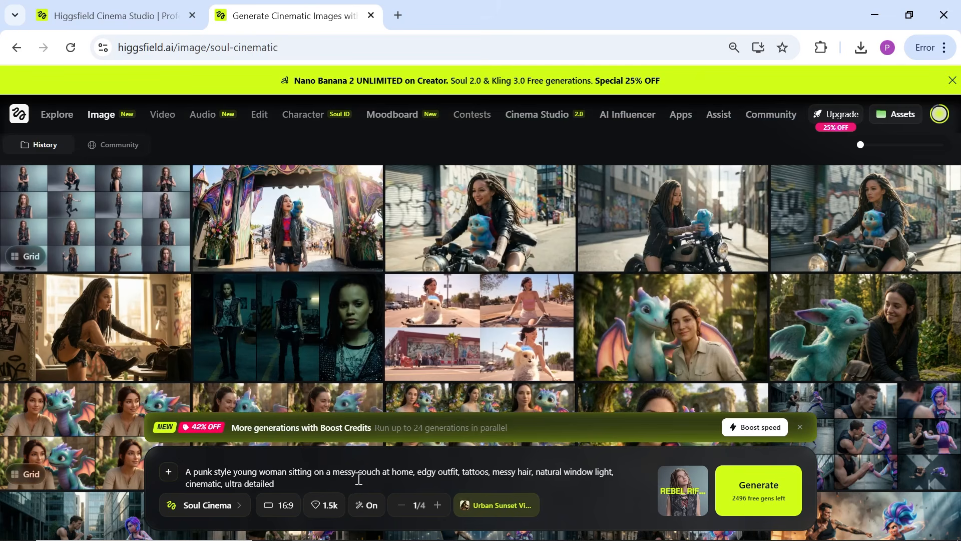
{"action": "left_click", "coordinate": [769, 498]}
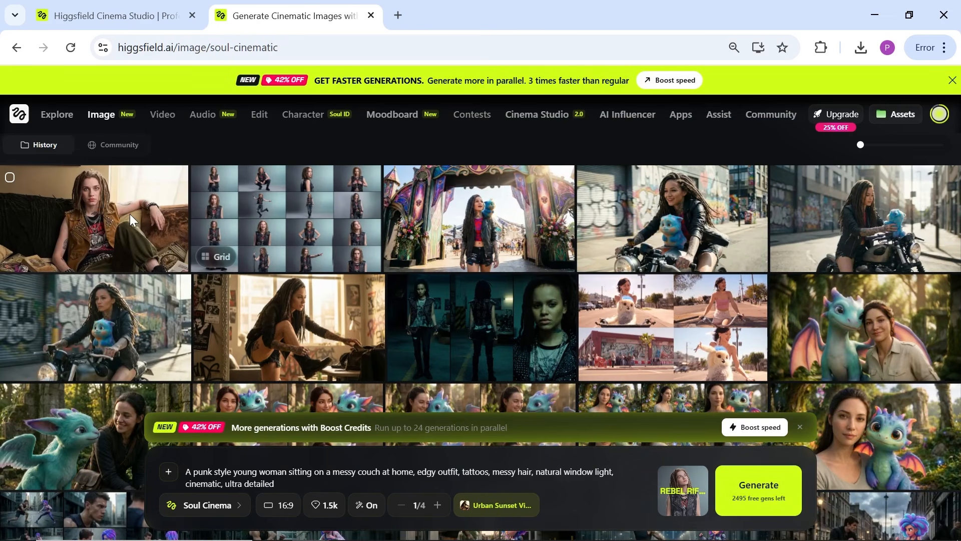
Enlarge the generated couch image and compare it with the campfire and cafe images of the same character
{"action": "left_click", "coordinate": [130, 214]}
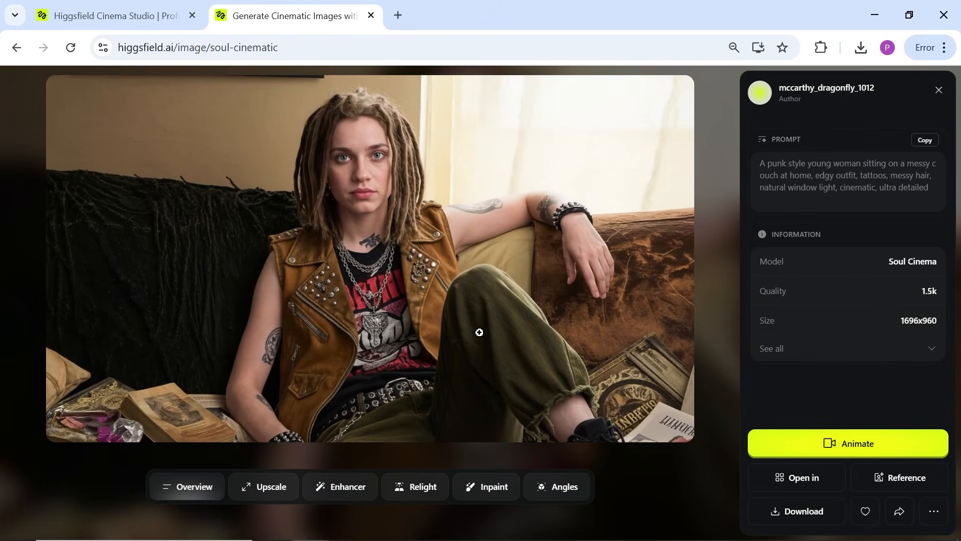
{"action": "scroll", "coordinate": [558, 308], "scroll_direction": "down", "scroll_amount": 1}
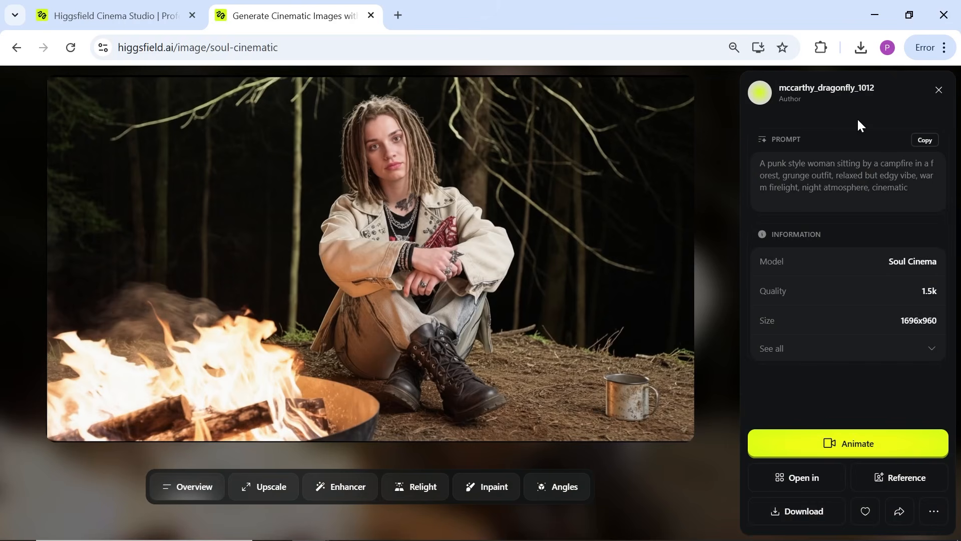
{"action": "scroll", "coordinate": [631, 220], "scroll_direction": "down", "scroll_amount": 1}
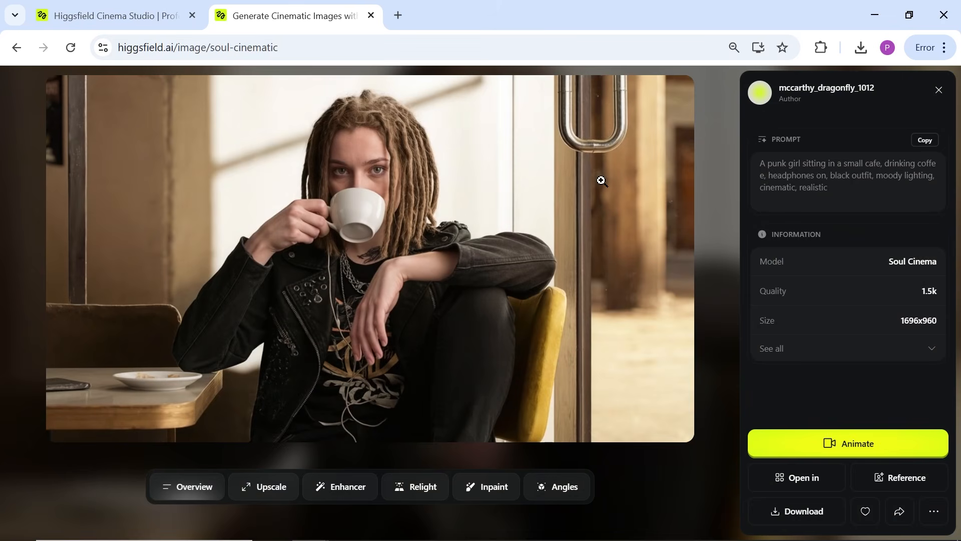
{"action": "scroll", "coordinate": [526, 200], "scroll_direction": "down", "scroll_amount": 1}
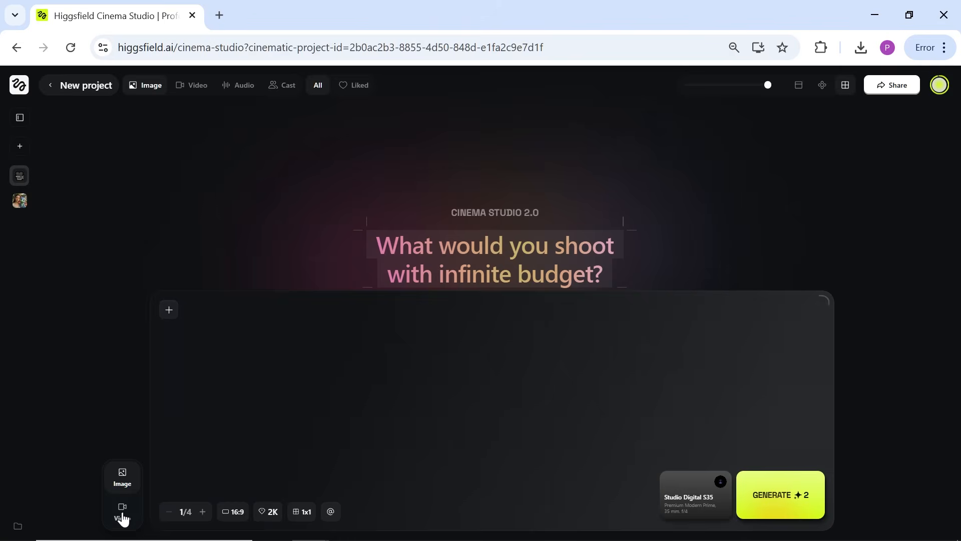
Switch Cinema Studio to video, enter the prompt about a young punk woman rushing inside a small grungy apartment, and shrink the prompt box
{"action": "left_click", "coordinate": [122, 519]}
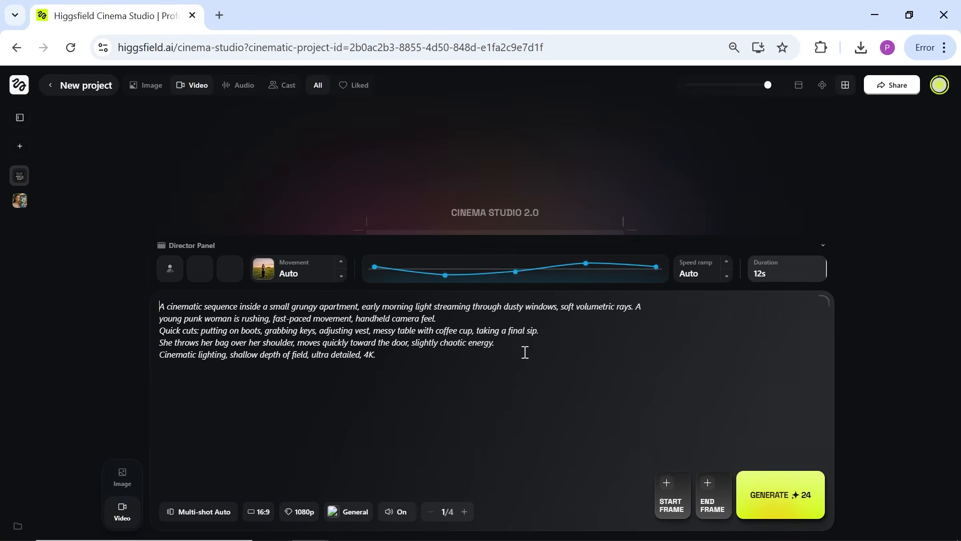
{"action": "left_click_drag", "start_coordinate": [824, 300], "coordinate": [882, 417]}
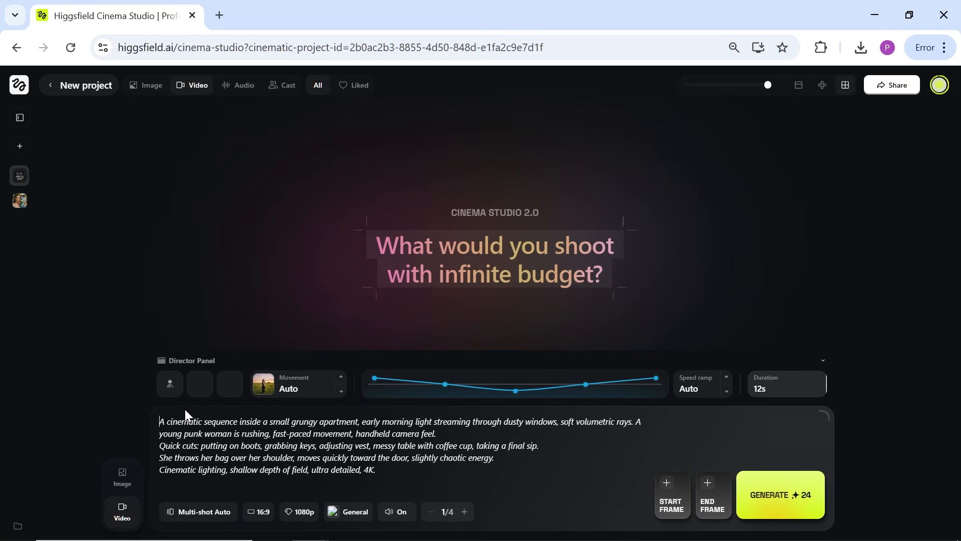
Add the dreadlocked character element in the red top to the video and place its reference after "A young punk woman" in the prompt
{"action": "left_click", "coordinate": [170, 386]}
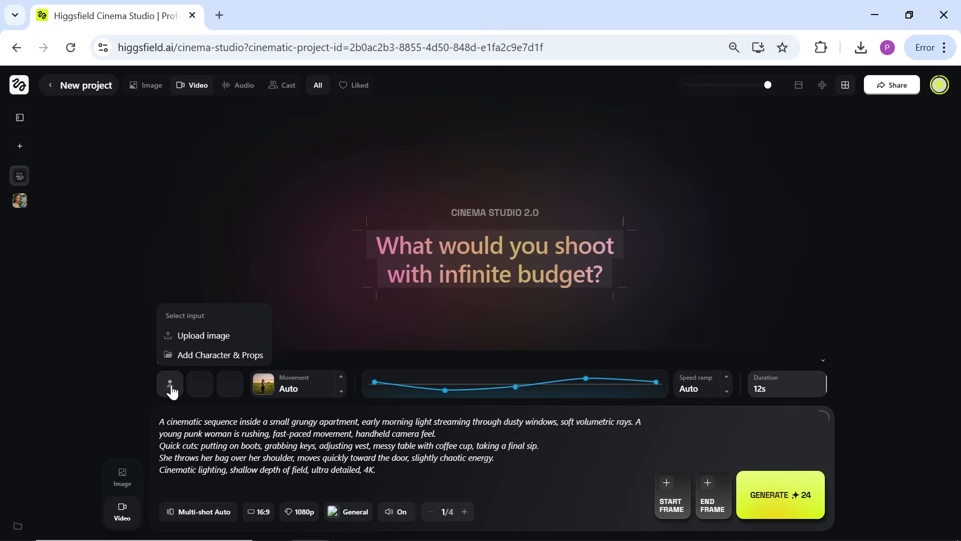
{"action": "left_click", "coordinate": [200, 357]}
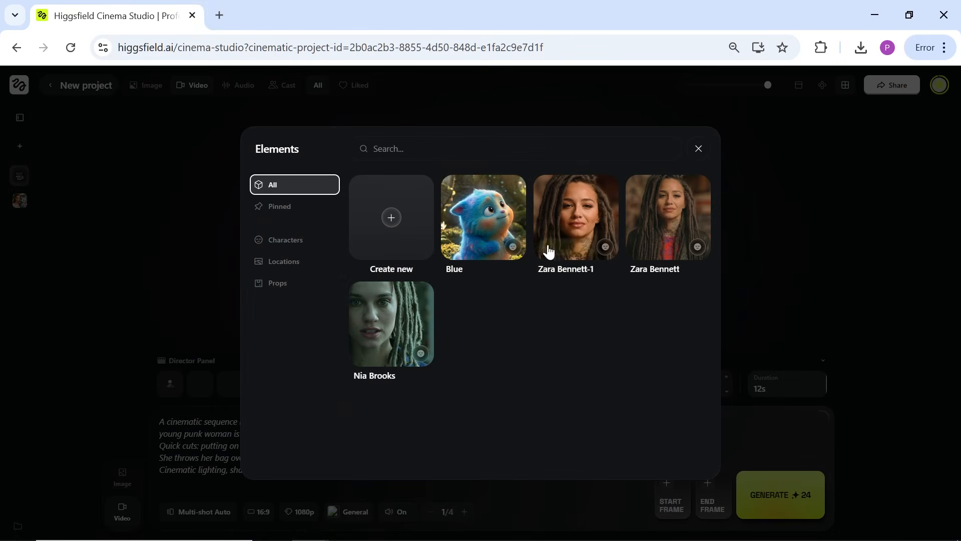
{"action": "mouse_move", "coordinate": [572, 236]}
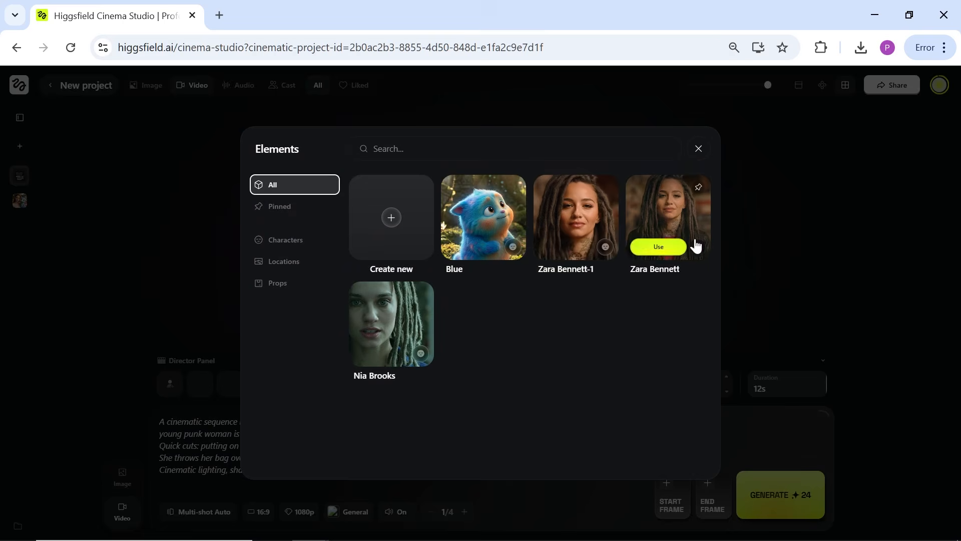
{"action": "left_click", "coordinate": [659, 247]}
{"action": "left_click_drag", "start_coordinate": [418, 468], "coordinate": [242, 436]}
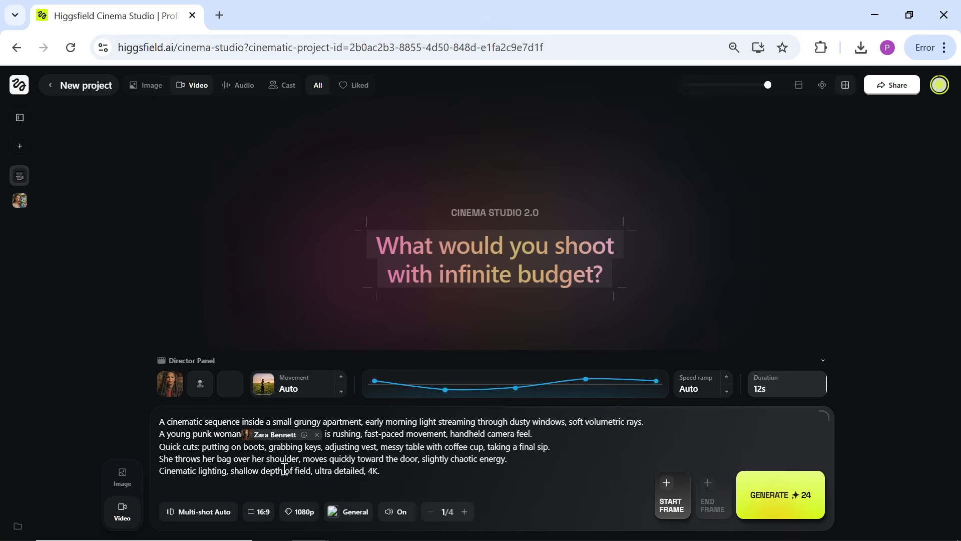
Browse the camera movement presets for the video and try a duration of 7s
{"action": "left_click", "coordinate": [275, 394]}
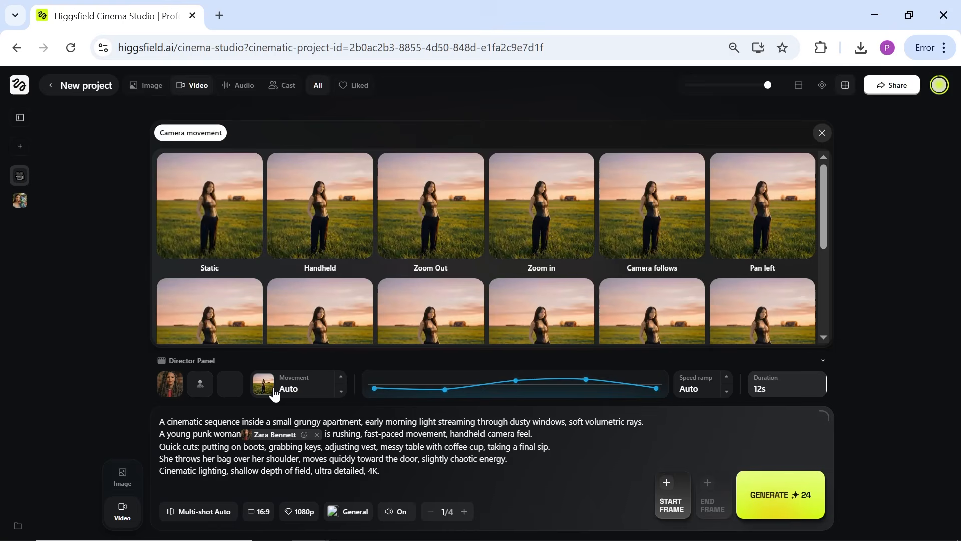
{"action": "left_click_drag", "start_coordinate": [821, 194], "coordinate": [822, 292]}
{"action": "left_click", "coordinate": [466, 394]}
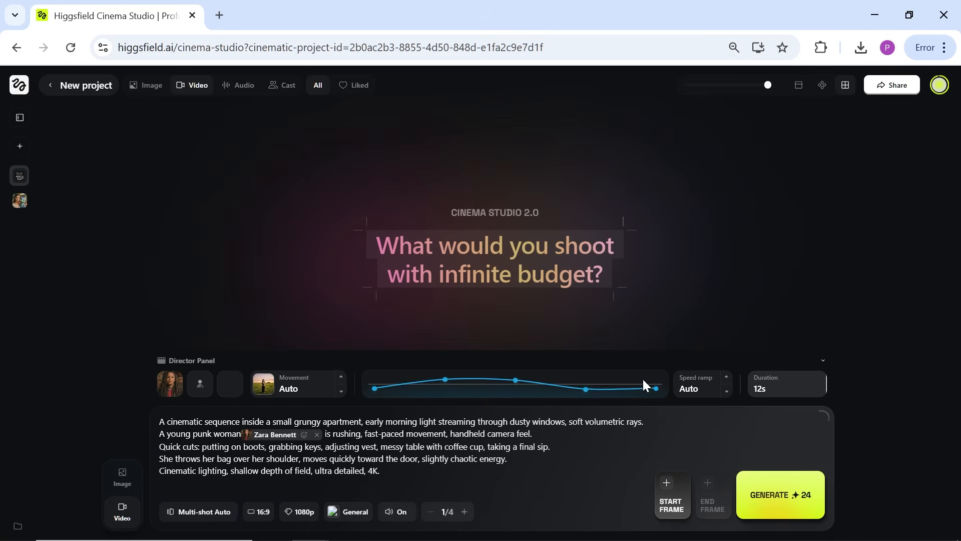
{"action": "left_click", "coordinate": [749, 388]}
{"action": "left_click_drag", "start_coordinate": [830, 390], "coordinate": [776, 388]}
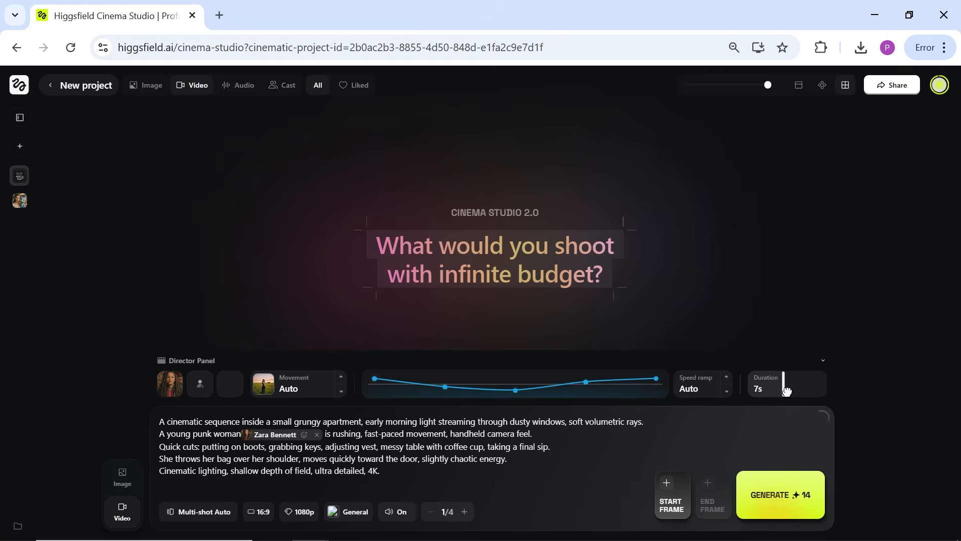
Check the video's shot mode, aspect ratio, quality and genre options
{"action": "left_click", "coordinate": [213, 516]}
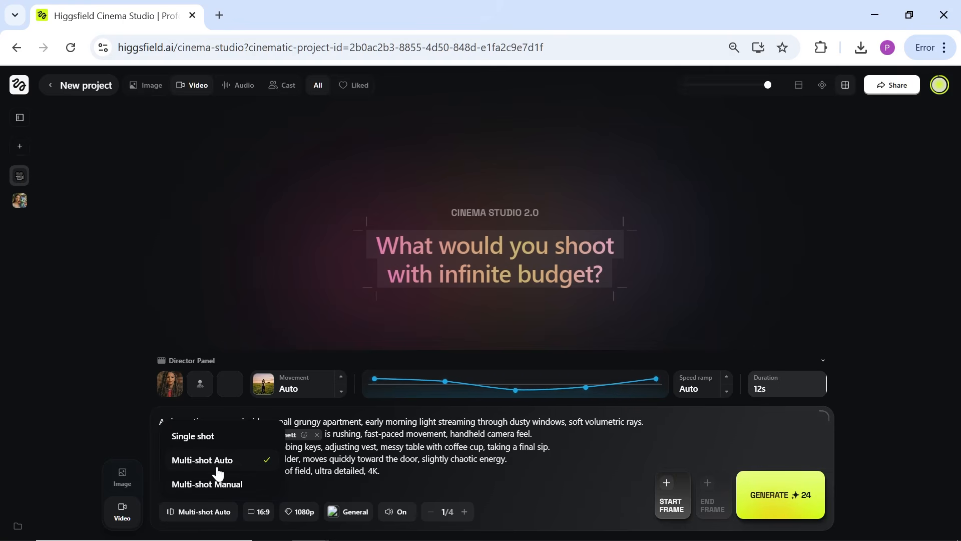
{"action": "left_click", "coordinate": [259, 513]}
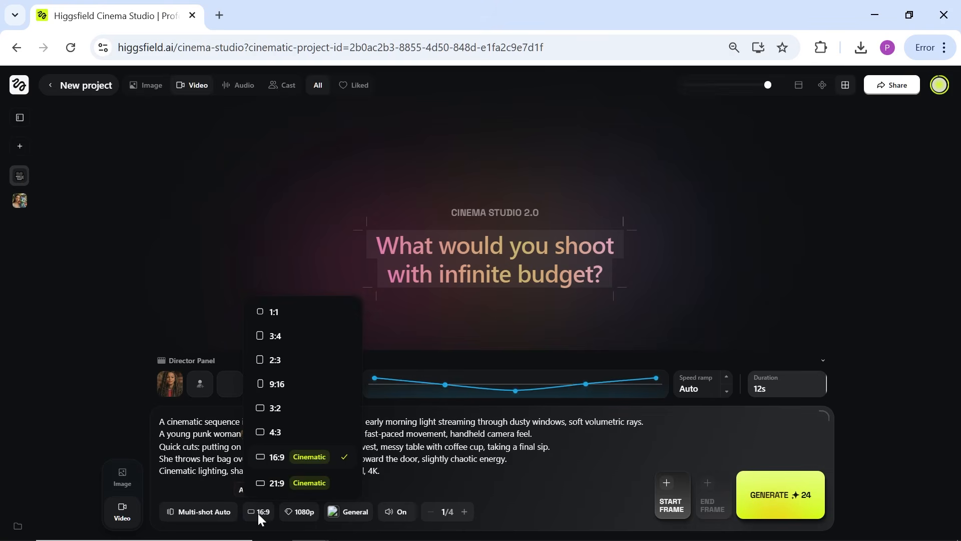
{"action": "left_click", "coordinate": [292, 463]}
{"action": "left_click", "coordinate": [303, 484]}
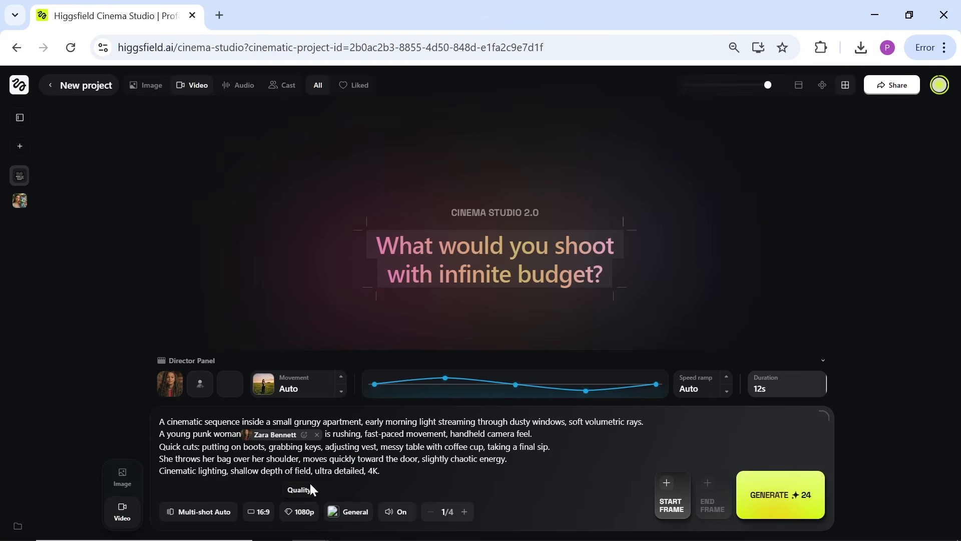
{"action": "left_click", "coordinate": [353, 515]}
{"action": "left_click", "coordinate": [358, 515]}
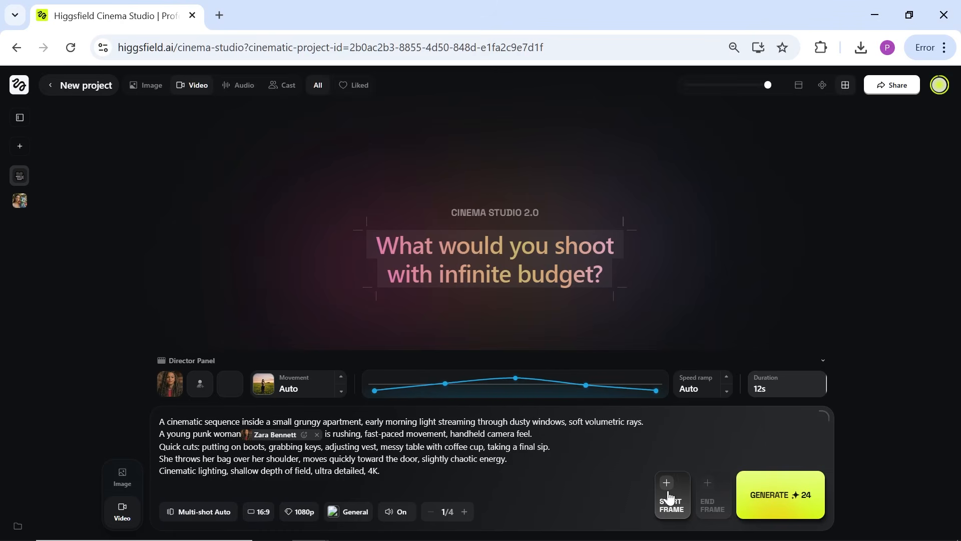
Switch to image generation and enter the prompt for a cinematic still of a young punk woman rushing to put on her boots in a grungy apartment
{"action": "left_click", "coordinate": [122, 479]}
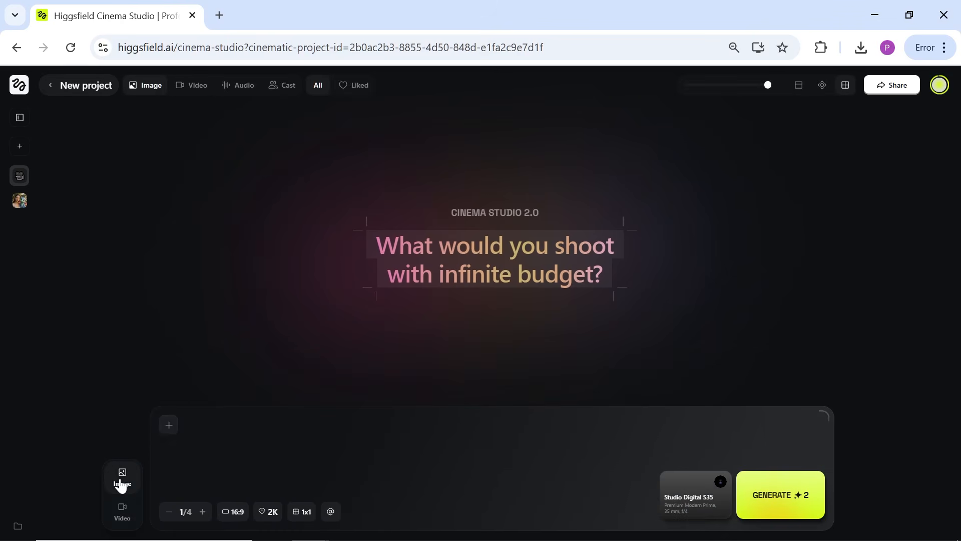
{"action": "key", "text": "ctrl+v"}
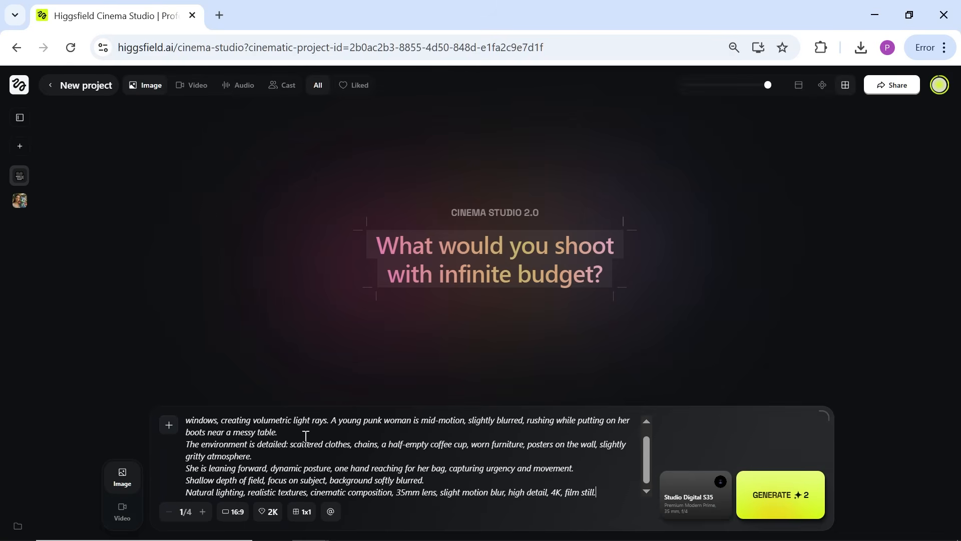
{"action": "left_click_drag", "start_coordinate": [644, 464], "coordinate": [645, 439]}
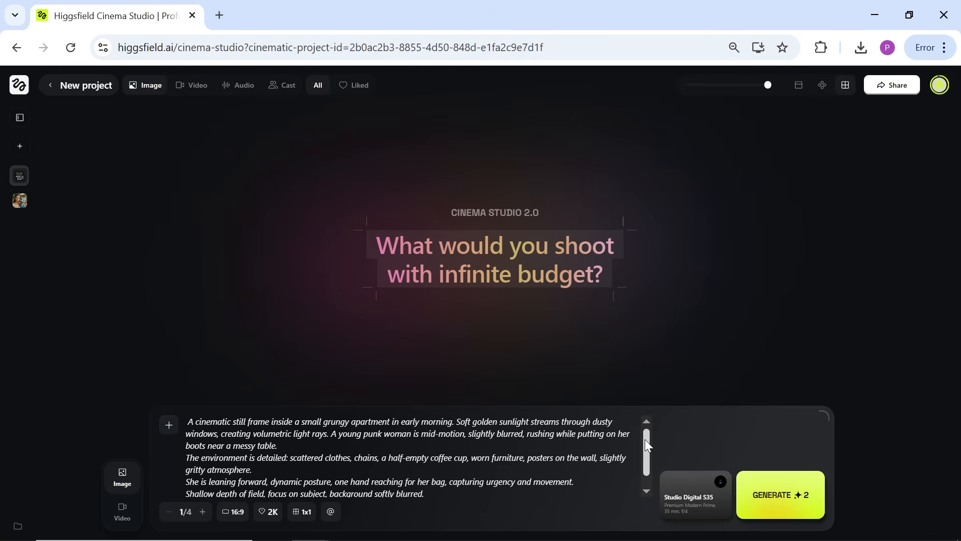
Add the dreadlocked character in the red top to the prompt after "A young punk woman", generate the apartment still and open it
{"action": "left_click", "coordinate": [326, 513]}
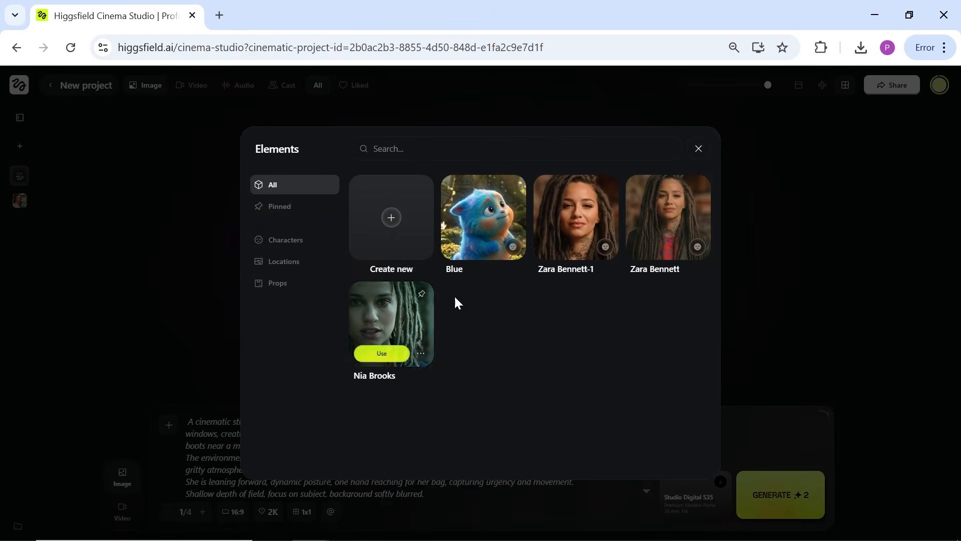
{"action": "left_click", "coordinate": [664, 246]}
{"action": "left_click_drag", "start_coordinate": [483, 455], "coordinate": [483, 437]}
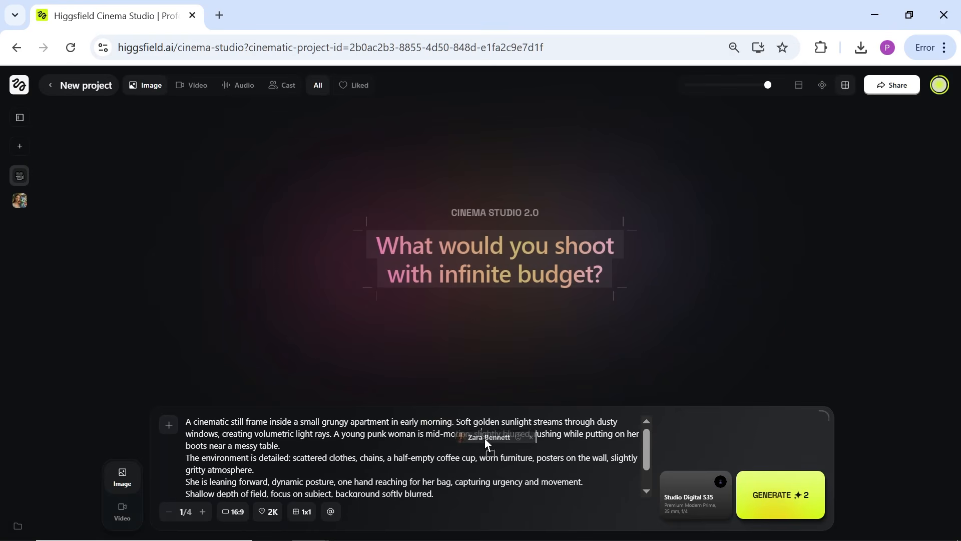
{"action": "left_click_drag", "start_coordinate": [414, 435], "coordinate": [415, 434]}
{"action": "left_click", "coordinate": [788, 496]}
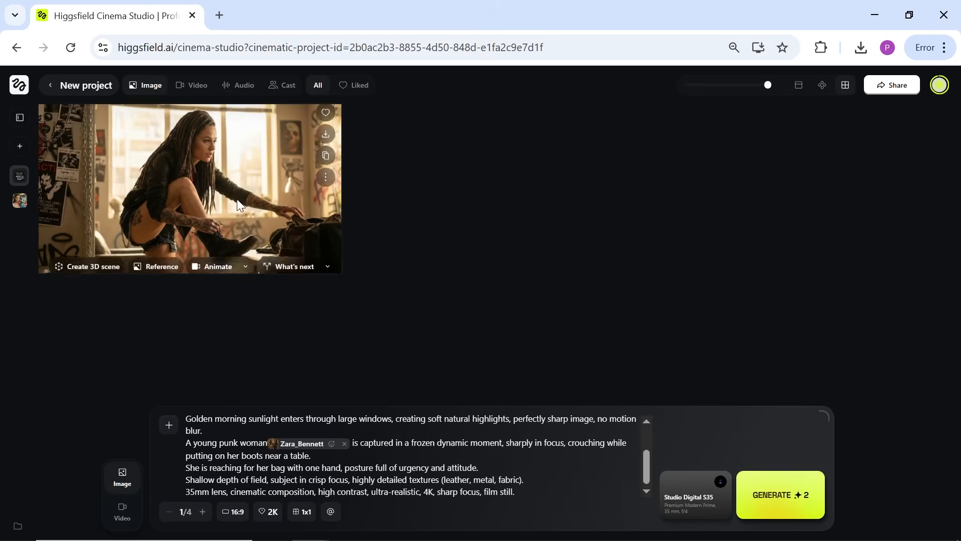
{"action": "left_click", "coordinate": [217, 161]}
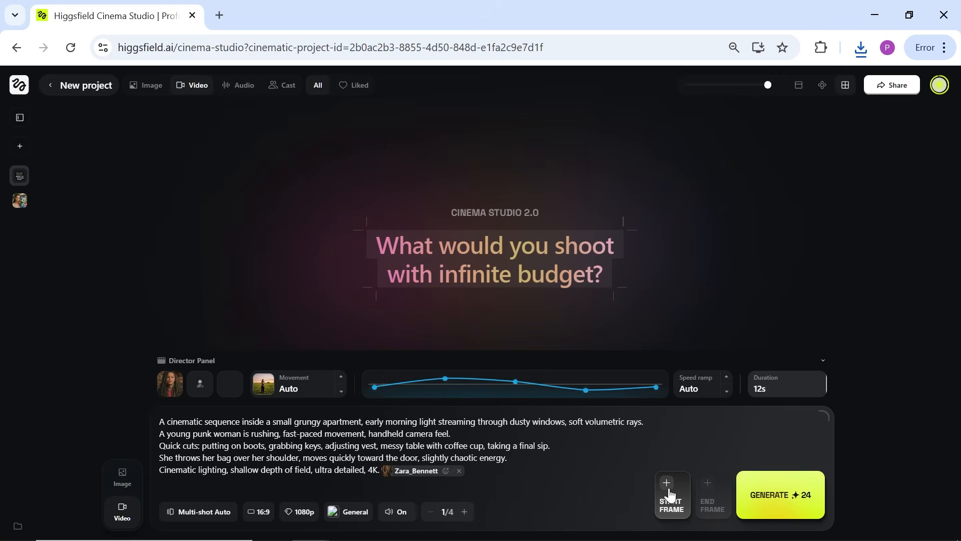
Set the still of the woman putting on her boots as the start frame, generate the apartment video and review it
{"action": "left_click", "coordinate": [670, 493]}
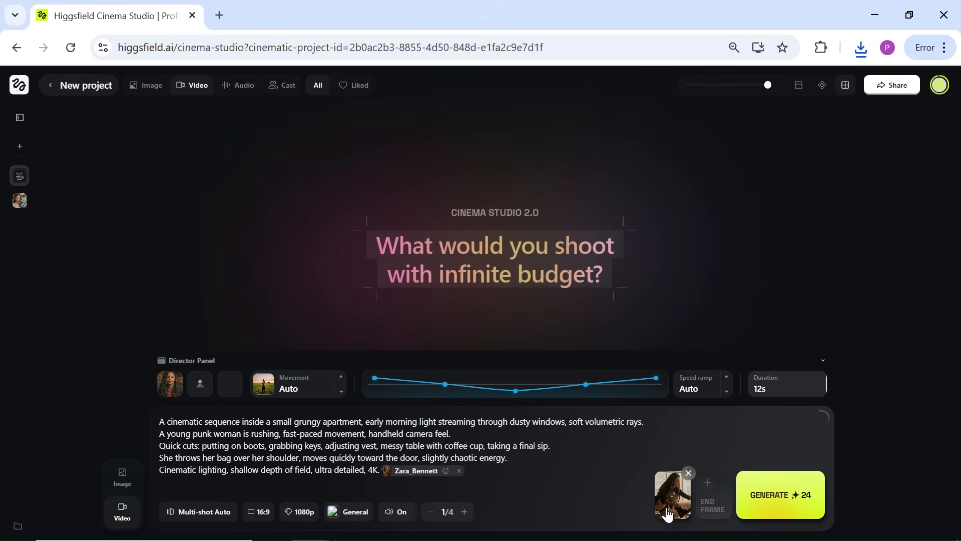
{"action": "left_click", "coordinate": [773, 499]}
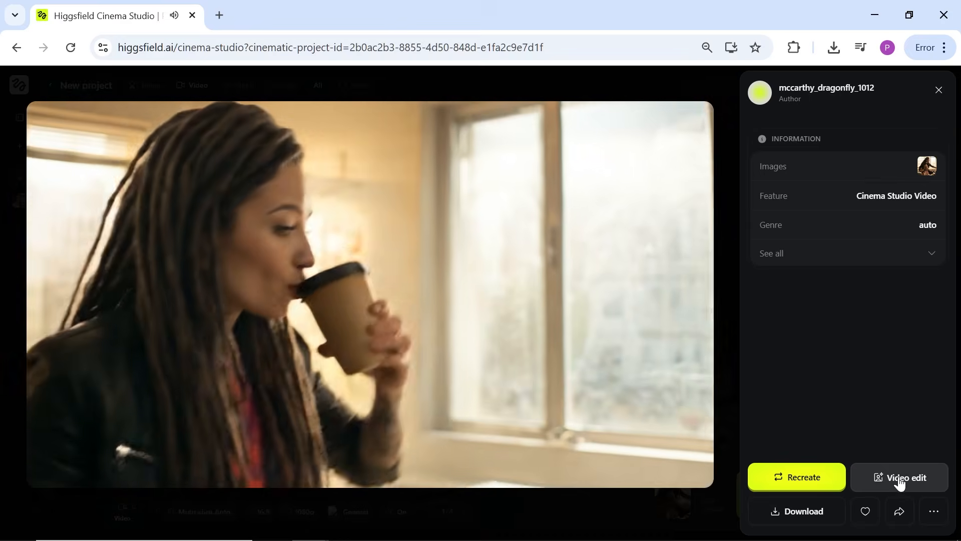
{"action": "left_click", "coordinate": [899, 479]}
Generate a video of the woman finding the Blue creature outside her door from a new start frame, and replay it from the beginning
{"action": "left_click", "coordinate": [667, 495]}
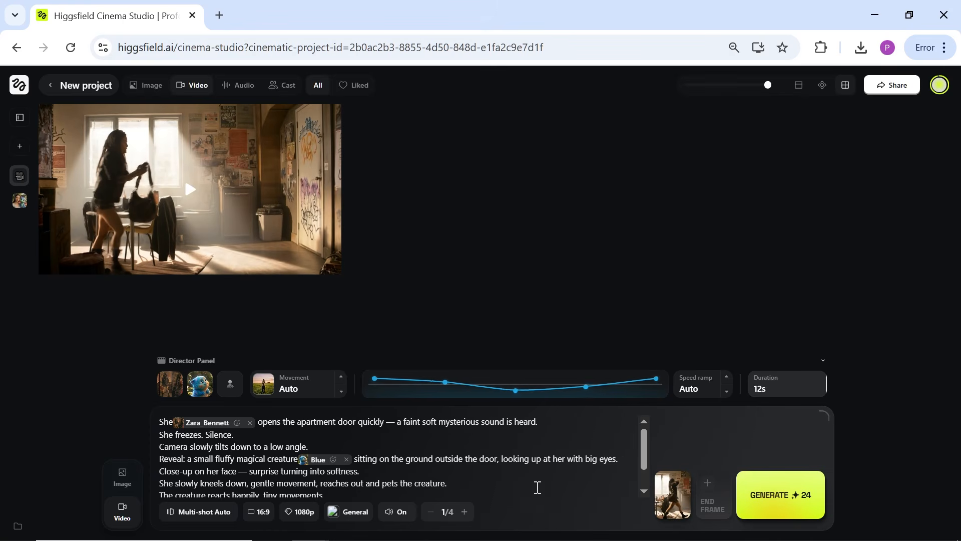
{"action": "scroll", "coordinate": [457, 486], "scroll_direction": "down", "scroll_amount": 2}
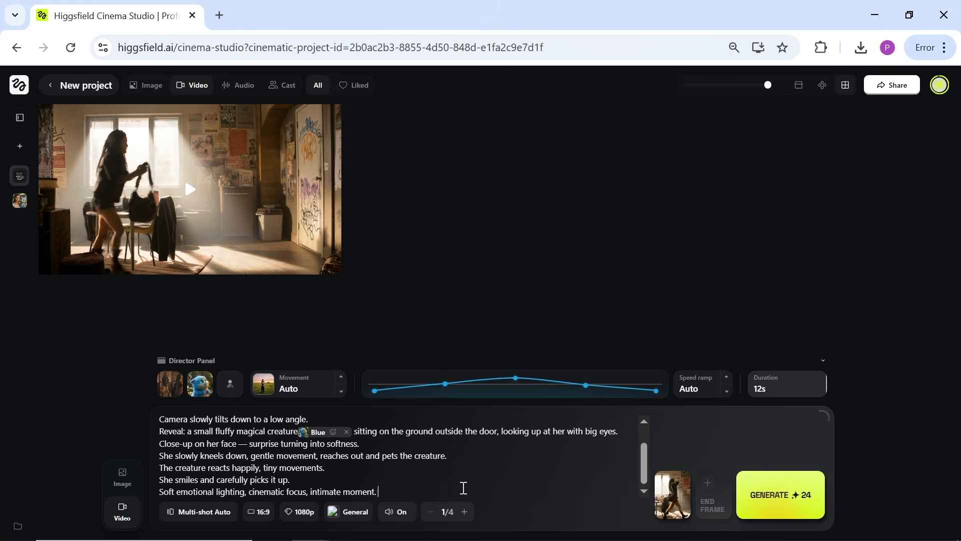
{"action": "scroll", "coordinate": [504, 480], "scroll_direction": "up", "scroll_amount": 2}
{"action": "scroll", "coordinate": [504, 479], "scroll_direction": "down", "scroll_amount": 2}
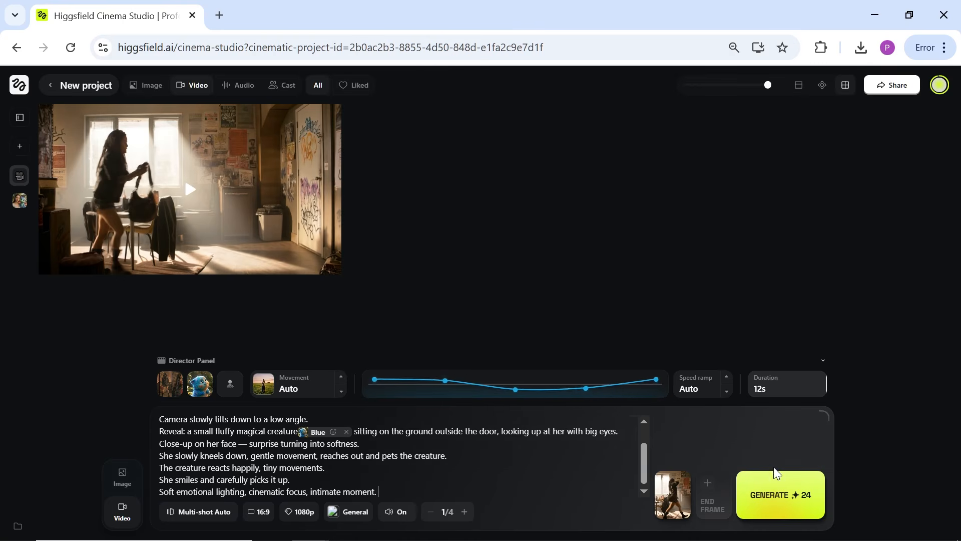
{"action": "left_click", "coordinate": [777, 501]}
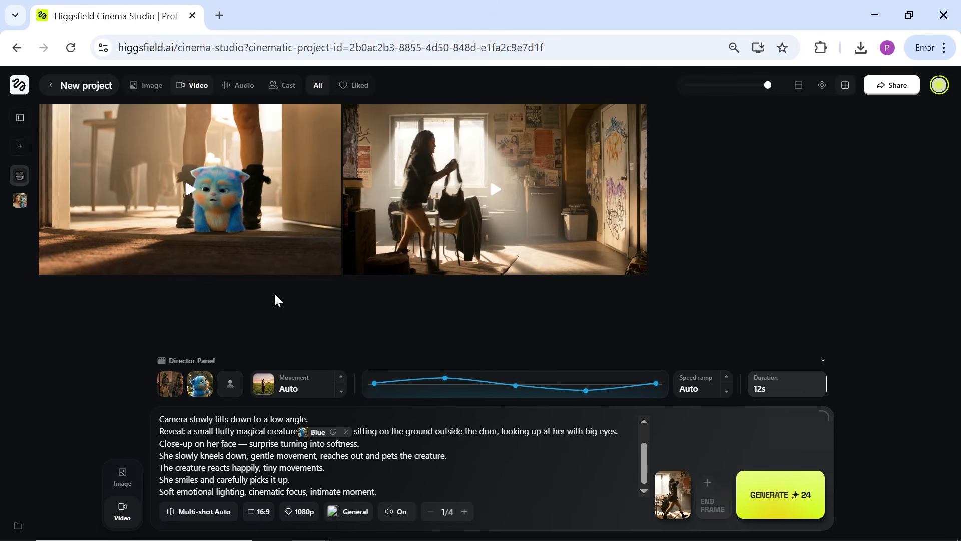
{"action": "left_click", "coordinate": [202, 196]}
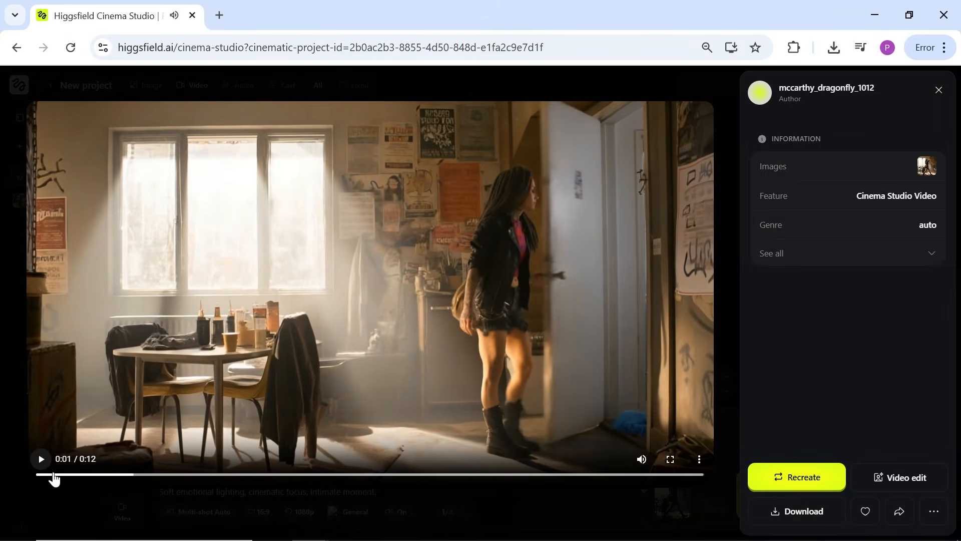
{"action": "left_click", "coordinate": [32, 475]}
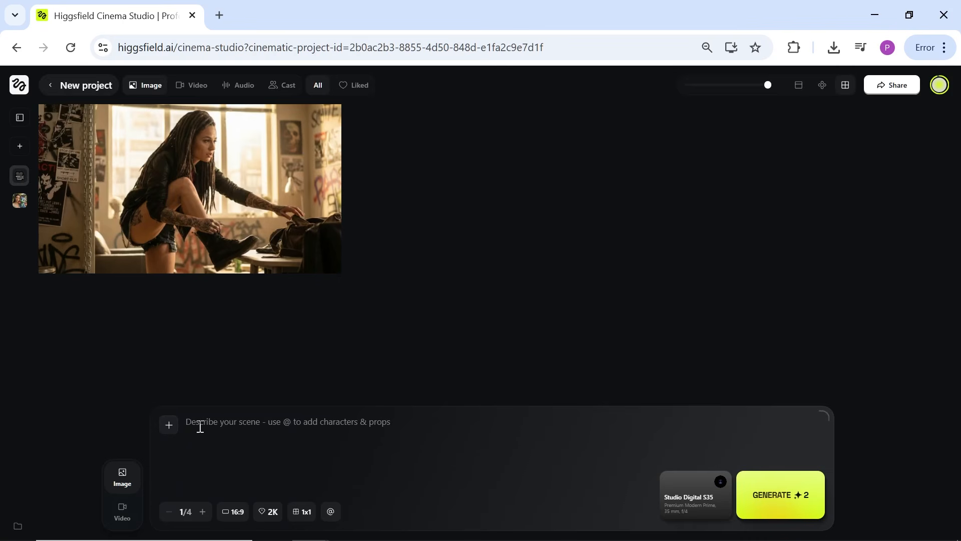
Enter an image prompt for an ultra-sharp still of a young punk woman riding a motorcycle through an urban street and add the dreadlocked character element
{"action": "type", "text": "A cinematic, ultra-sharp still frame of a young punk woman riding a motorcycle in motion through a modern urban street in daylight. The motorcycle is already moving, background slightly streaked with motion while the subject remains perfectly sharp. She is holding a small fluffy magical creature safely in front of her near the handlebars. Wind flowing through her hair and clothes, strong sense of speed. Urban environment with graffiti walls, sunlight, and city details. 35mm lens, shallow depth of field, subject in sharp focus, cinematic lighting, high contrast, ultra-realistic, 4K."}
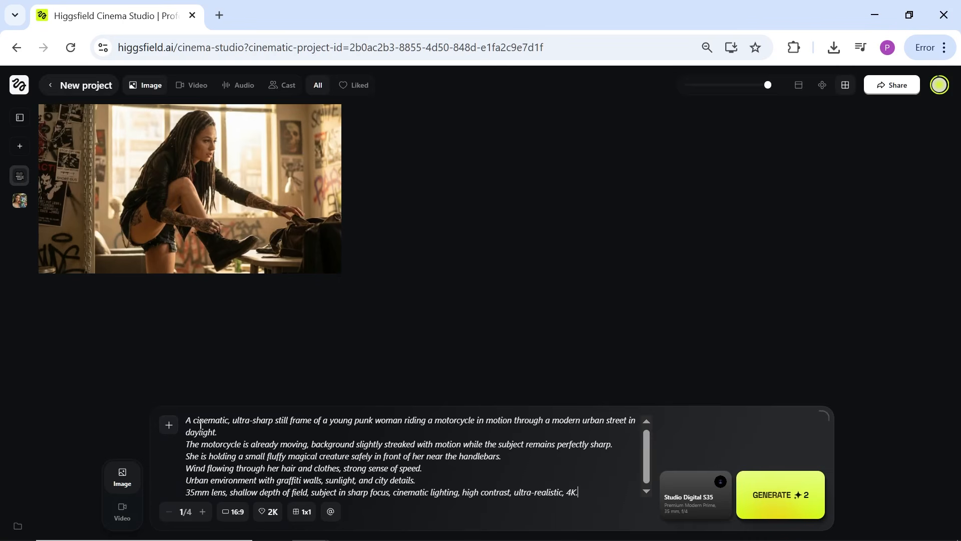
{"action": "left_click", "coordinate": [332, 511]}
{"action": "mouse_move", "coordinate": [586, 252]}
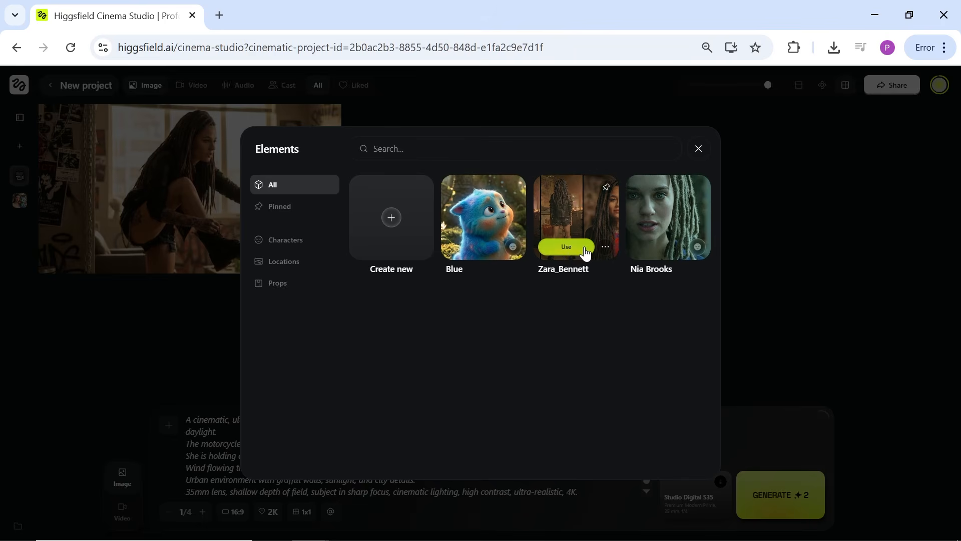
{"action": "left_click", "coordinate": [567, 248]}
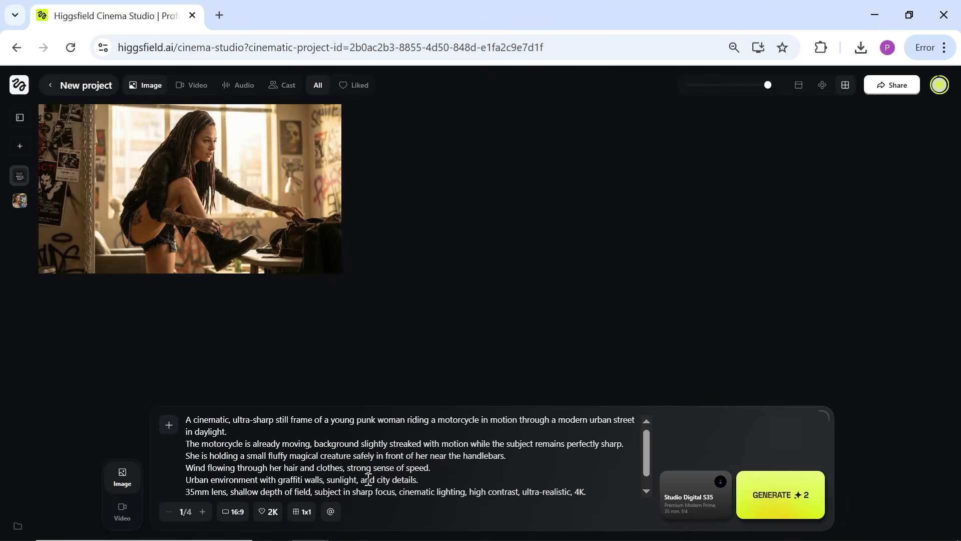
Add the Blue element, place the references after "young punk woman" and "small fluffy magical creature", and generate and view the motorcycle still
{"action": "left_click", "coordinate": [338, 519]}
{"action": "left_click", "coordinate": [478, 251]}
{"action": "left_click_drag", "start_coordinate": [220, 493], "coordinate": [406, 425]}
{"action": "scroll", "coordinate": [354, 453], "scroll_direction": "down", "scroll_amount": 1}
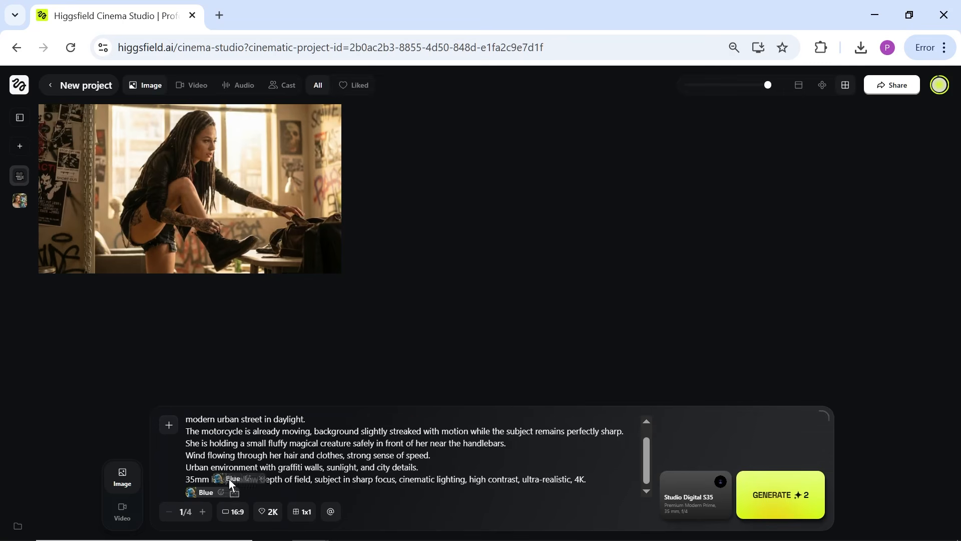
{"action": "left_click_drag", "start_coordinate": [352, 450], "coordinate": [353, 449]}
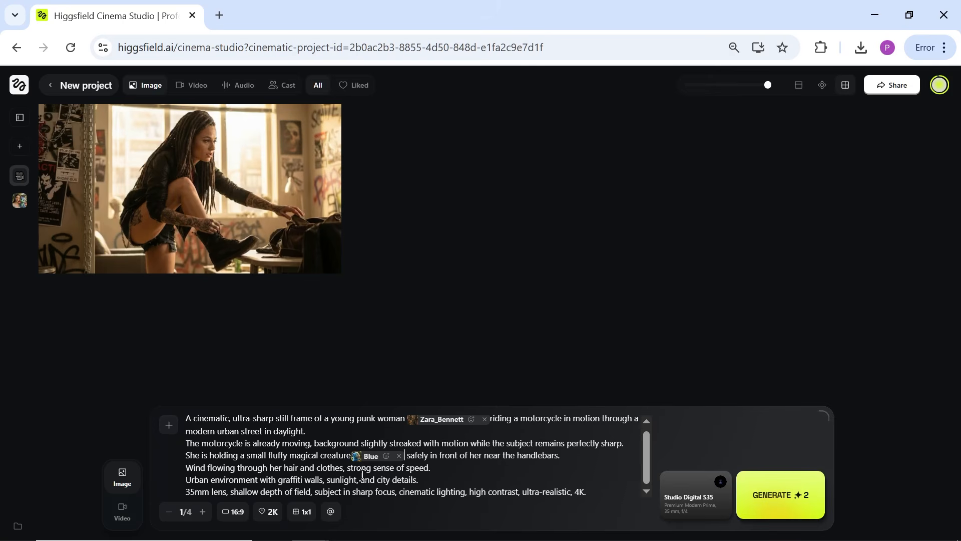
{"action": "left_click", "coordinate": [759, 500]}
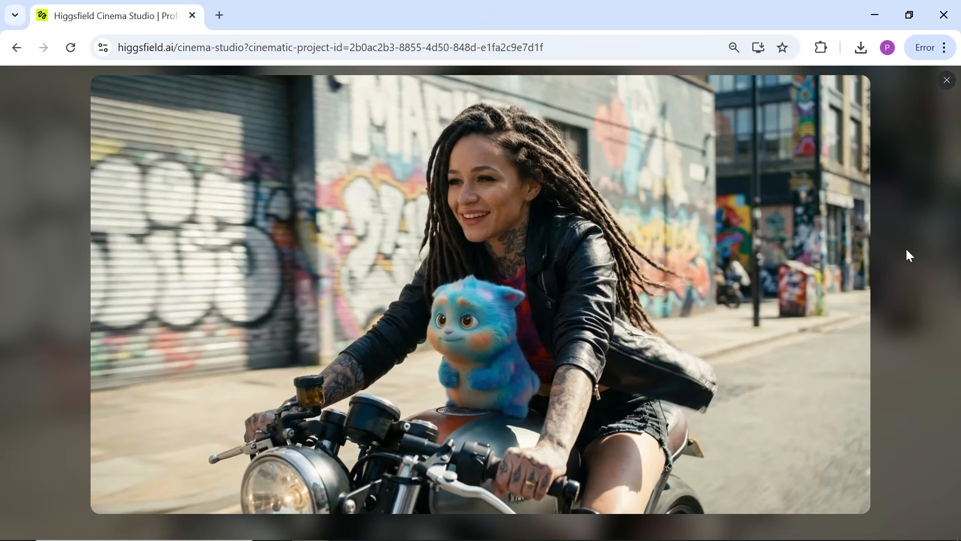
{"action": "left_click", "coordinate": [908, 245]}
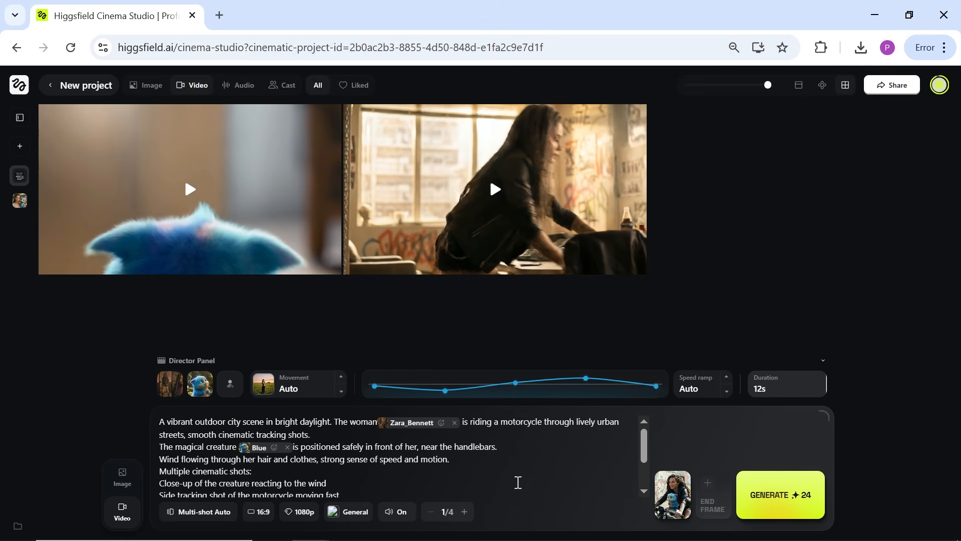
Generate the daylight city motorcycle video from the motorcycle start frame and review the clip
{"action": "left_click", "coordinate": [784, 501]}
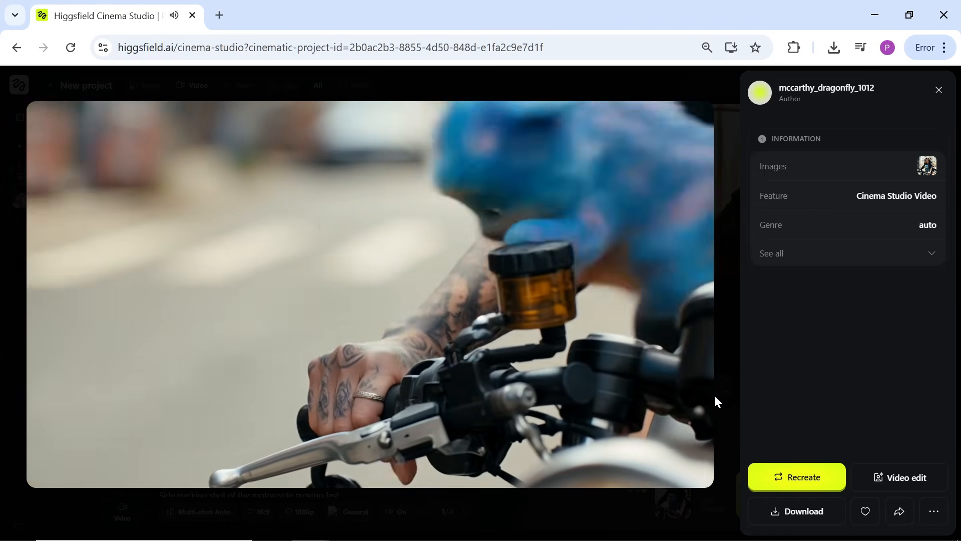
{"action": "left_click", "coordinate": [715, 396]}
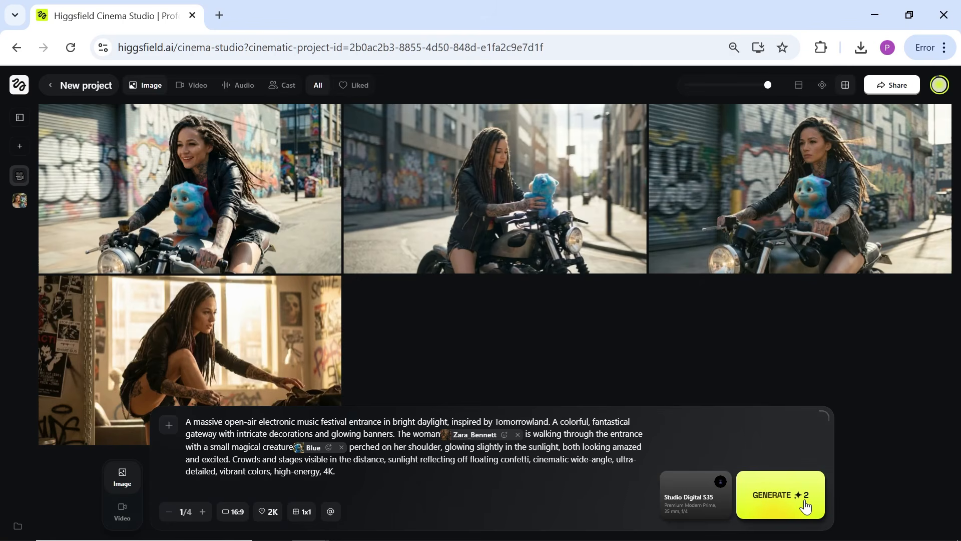
Generate the open-air electronic music festival video with the woman and Blue, using the festival still as the start frame
{"action": "left_click", "coordinate": [538, 330]}
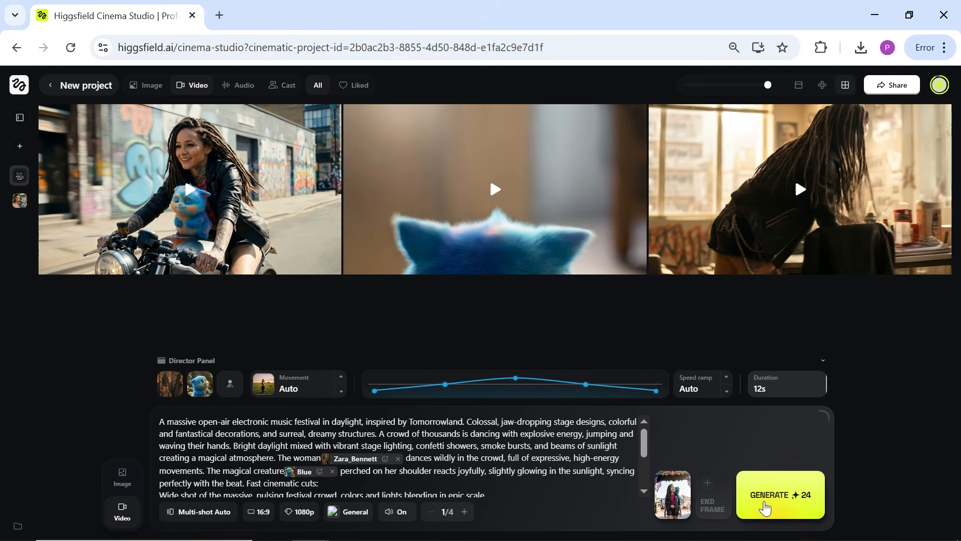
{"action": "left_click", "coordinate": [786, 498]}
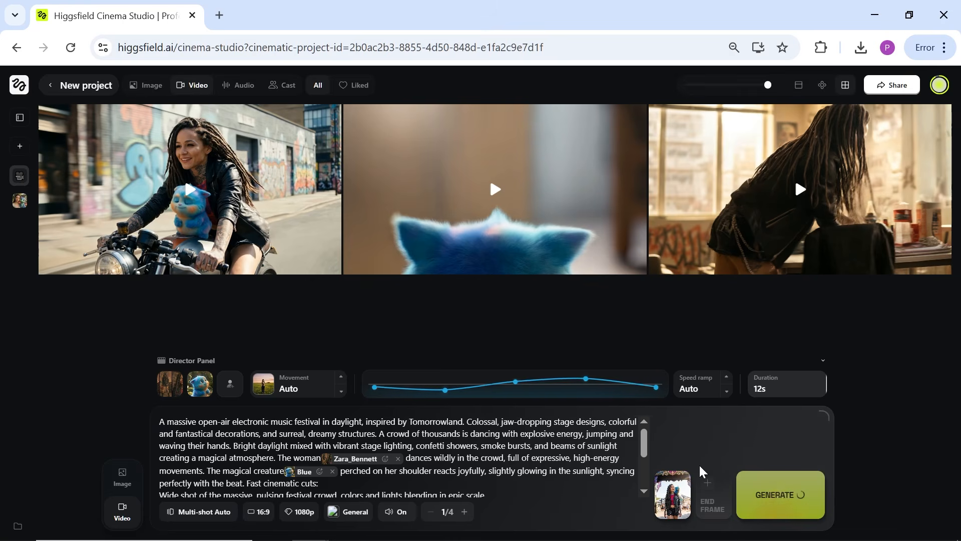